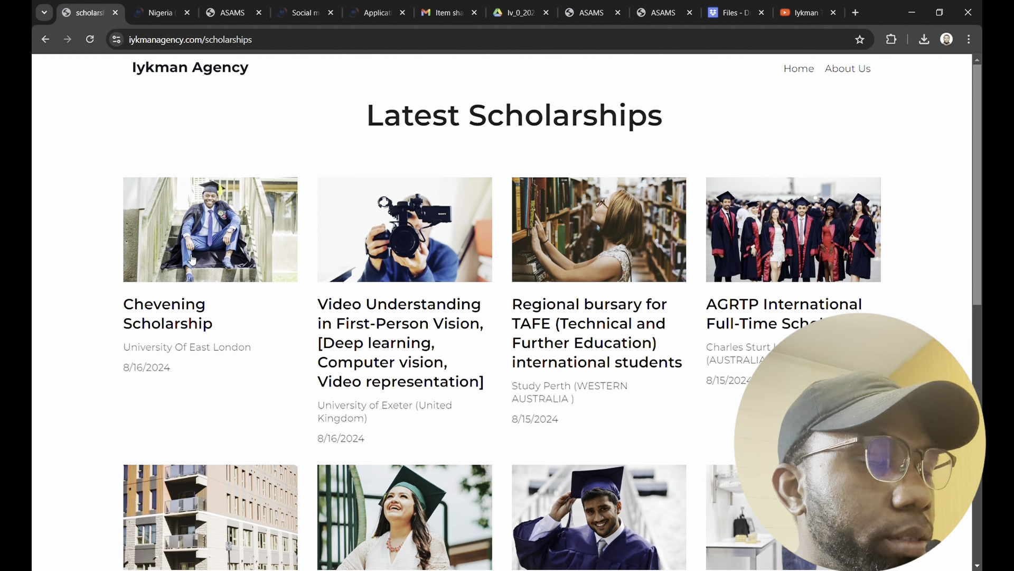
# Step: Open the Chevening Scholarship card, read its criteria, and follow the chevening.org/apply link
pyautogui.click(191, 235)
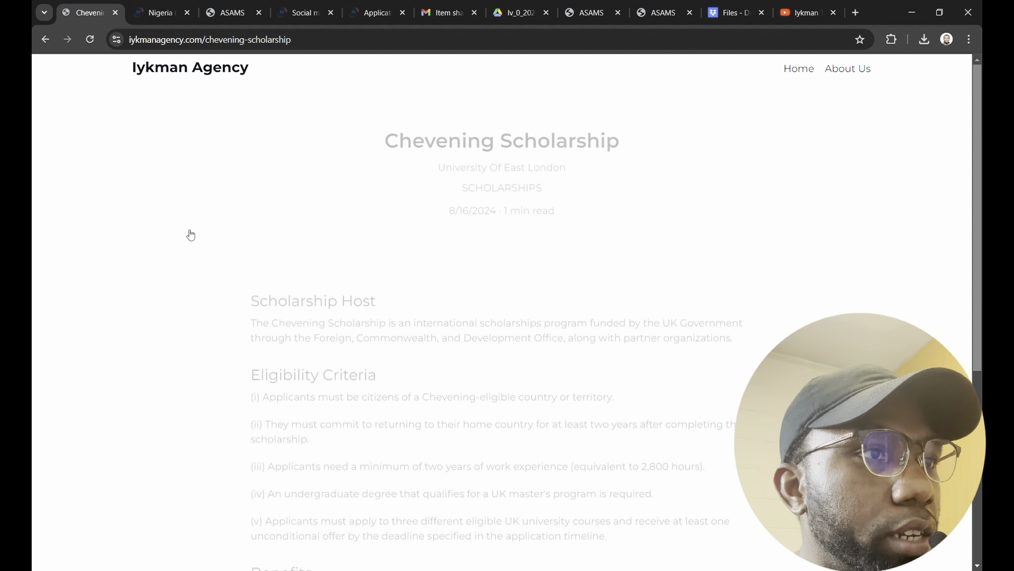
pyautogui.scroll(-1, 284, 193)
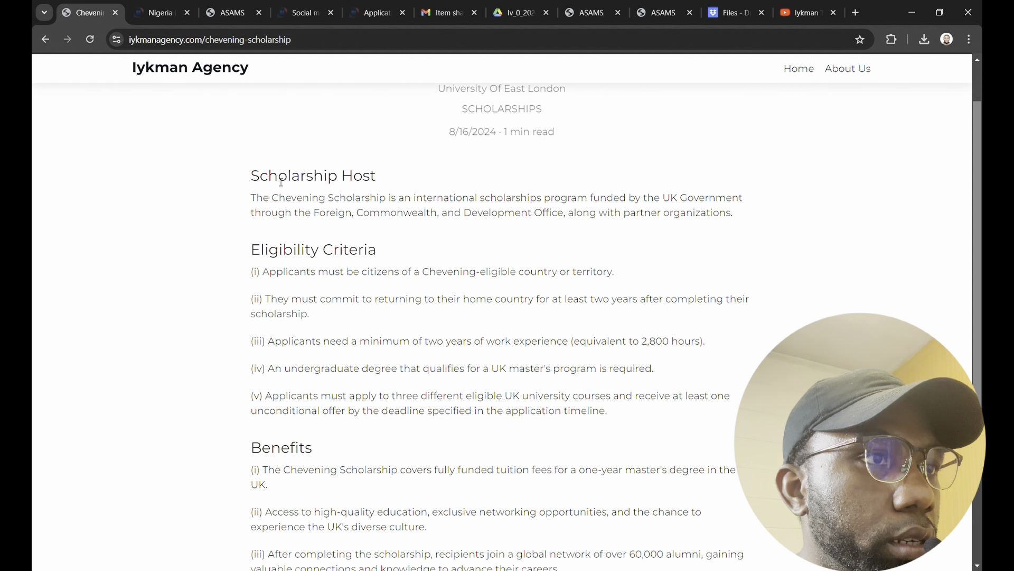
pyautogui.moveTo(269, 252); pyautogui.dragTo(378, 251)
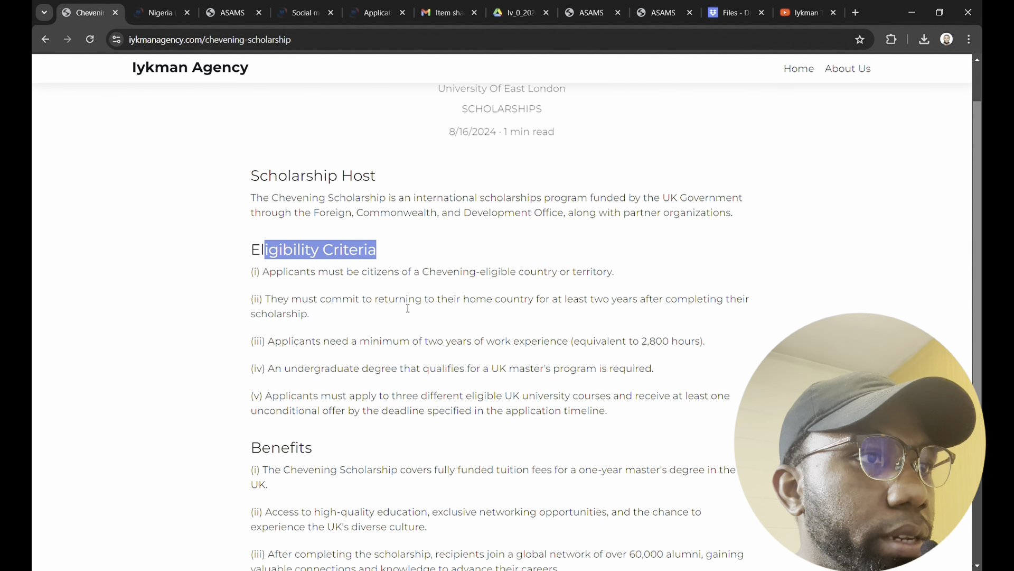
pyautogui.scroll(-3, 378, 251)
pyautogui.moveTo(263, 261); pyautogui.dragTo(378, 270)
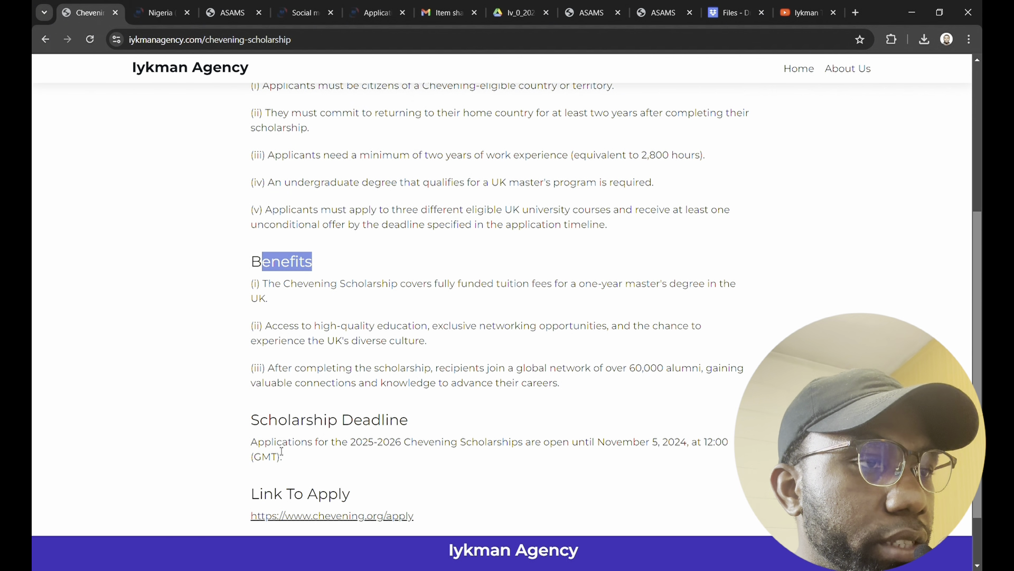
pyautogui.click(334, 518)
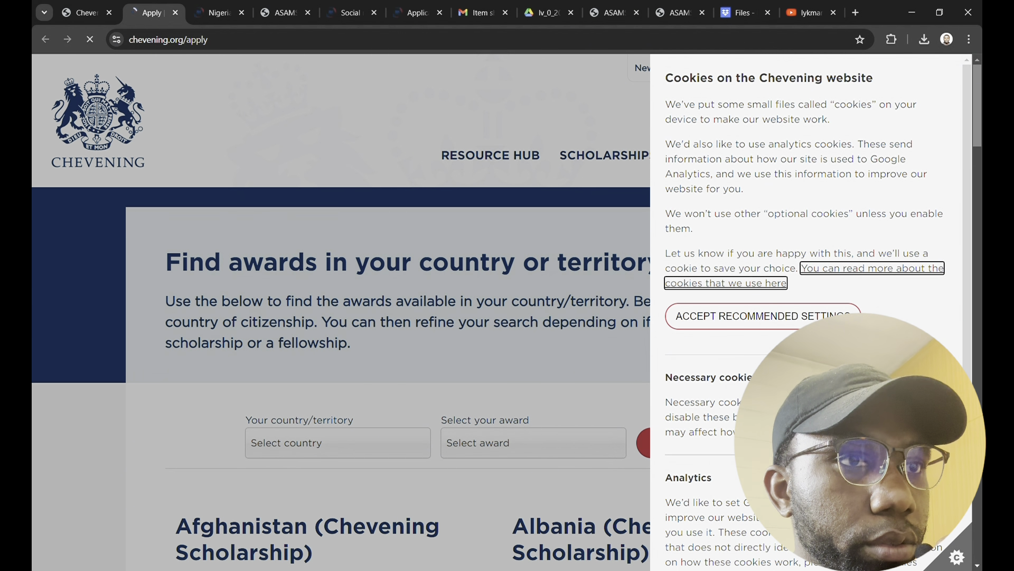
# Step: Accept the recommended cookie settings on the Chevening site
pyautogui.click(697, 320)
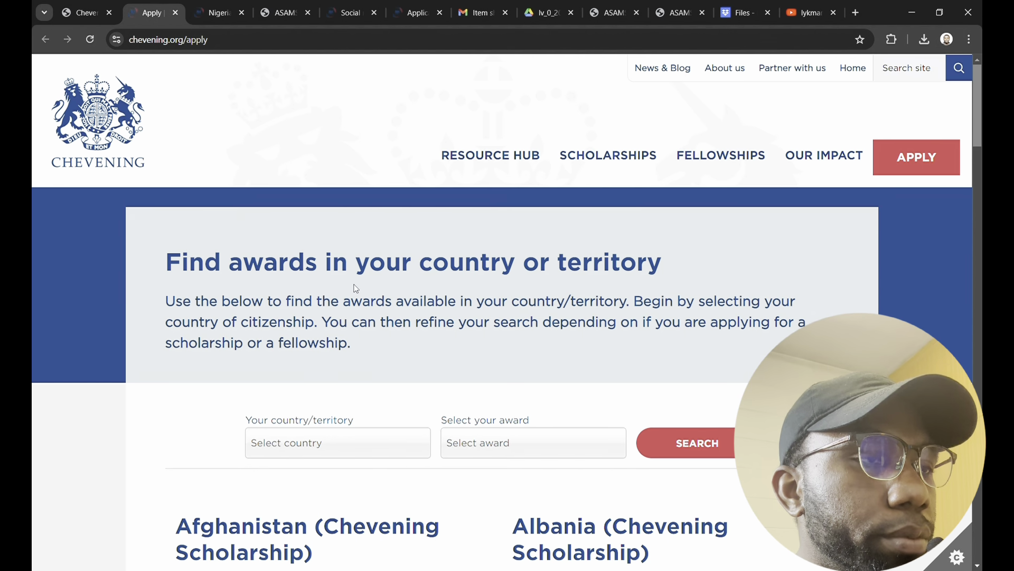
pyautogui.scroll(-1, 356, 289)
pyautogui.scroll(-1, 321, 342)
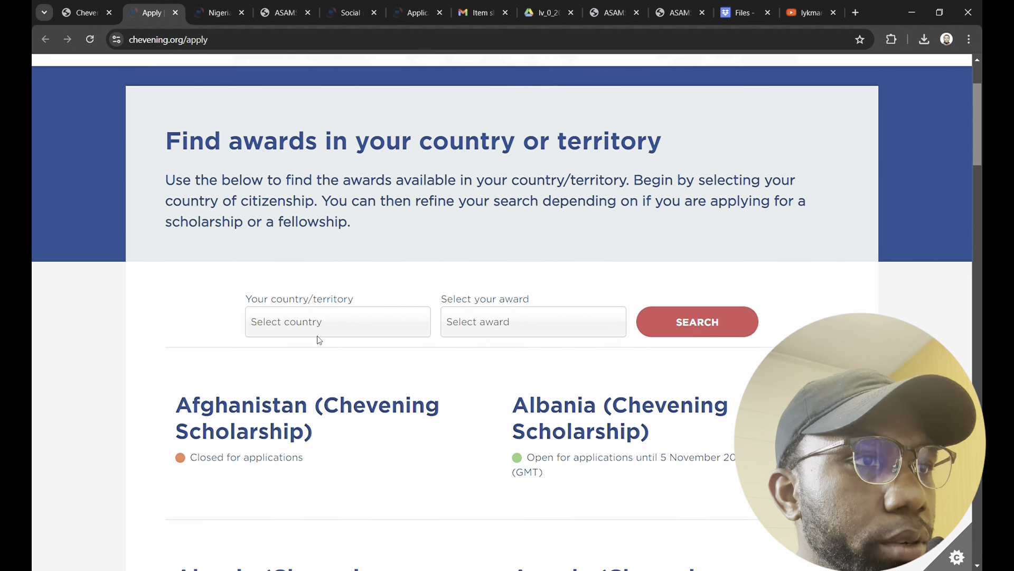
# Step: Search for awards with country Nigeria and award type Scholarship
pyautogui.click(349, 326)
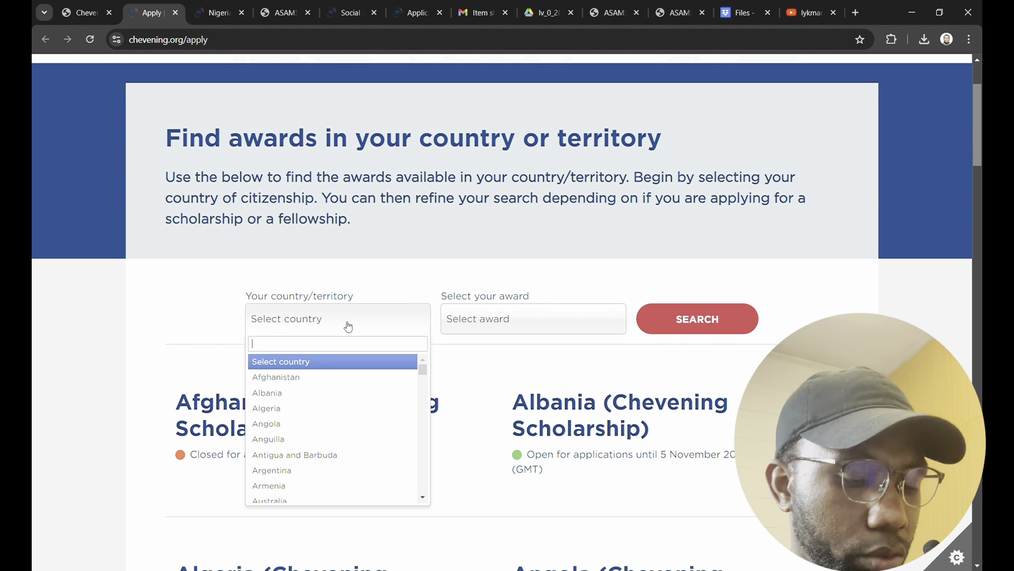
pyautogui.write('ni')
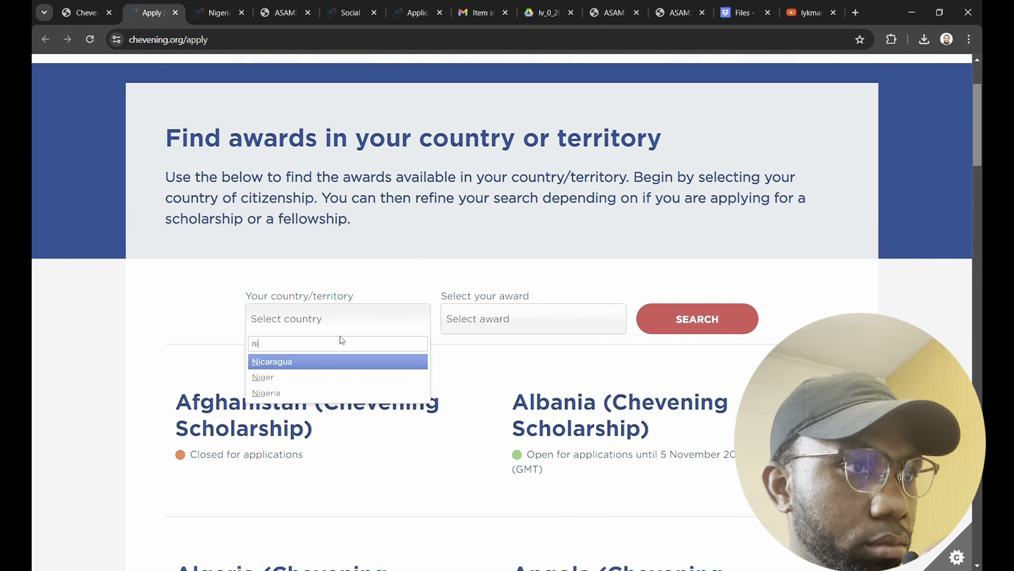
pyautogui.click(293, 393)
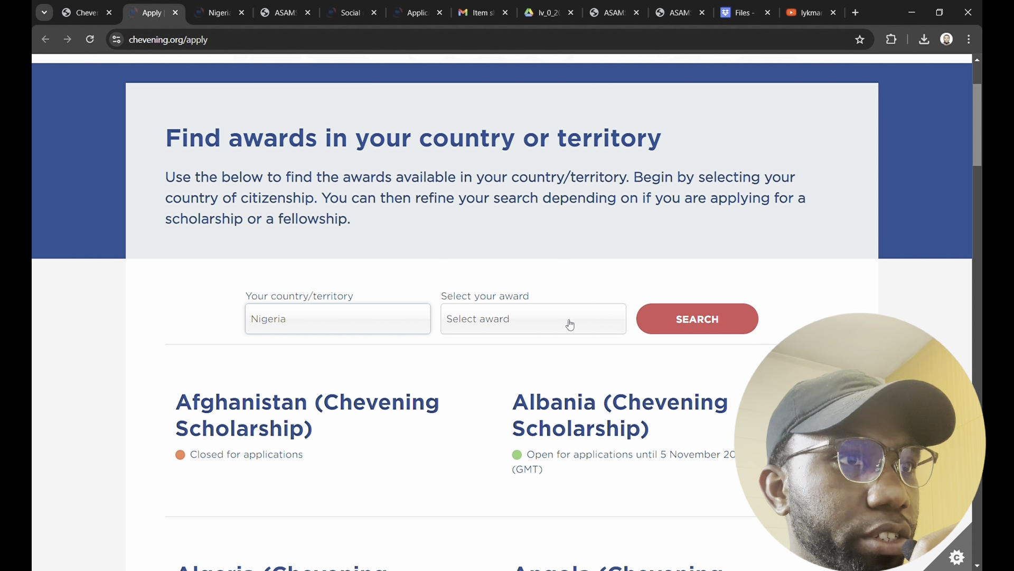
pyautogui.click(519, 322)
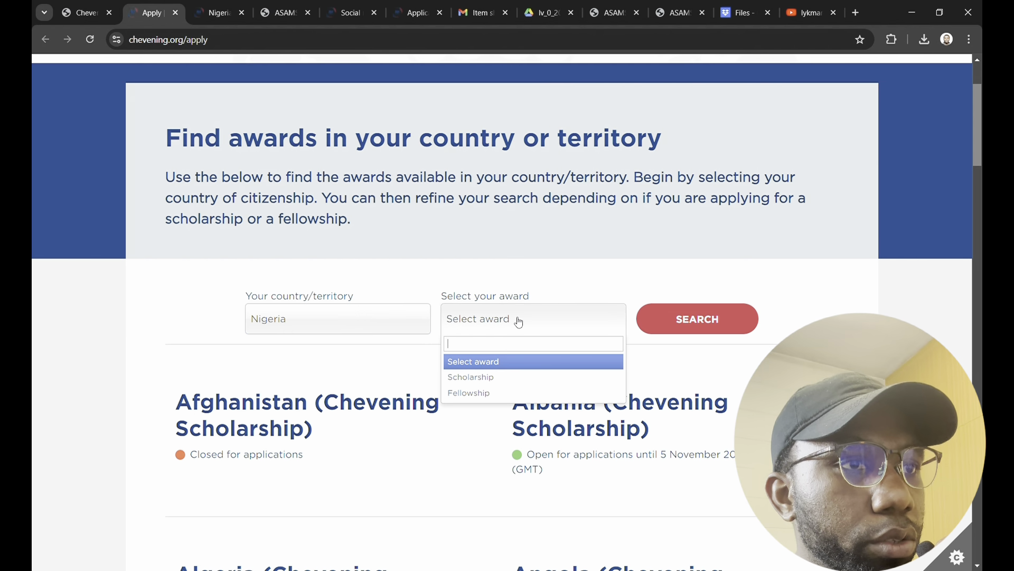
pyautogui.click(481, 378)
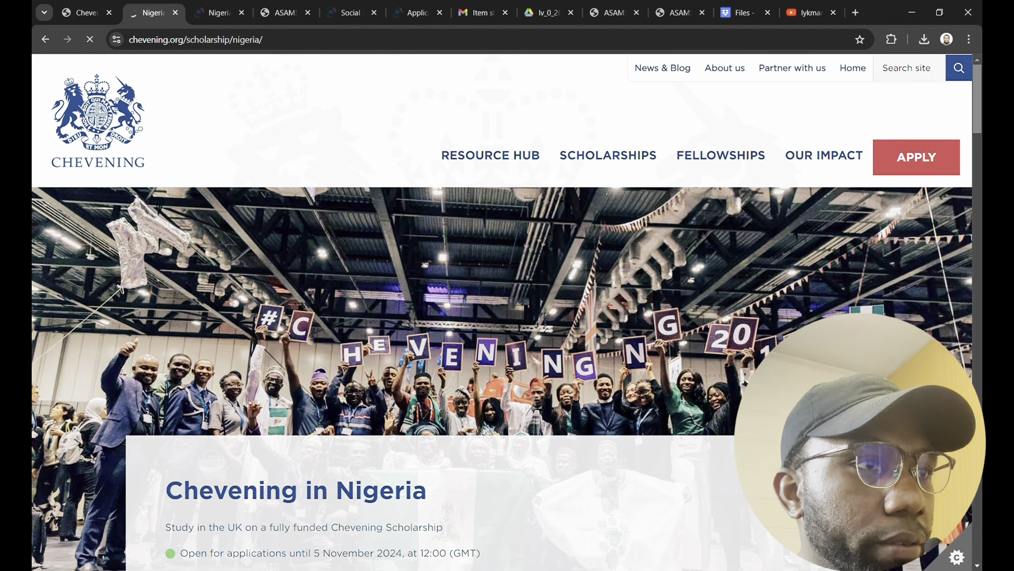
pyautogui.scroll(-1, 699, 332)
pyautogui.scroll(-5, 435, 293)
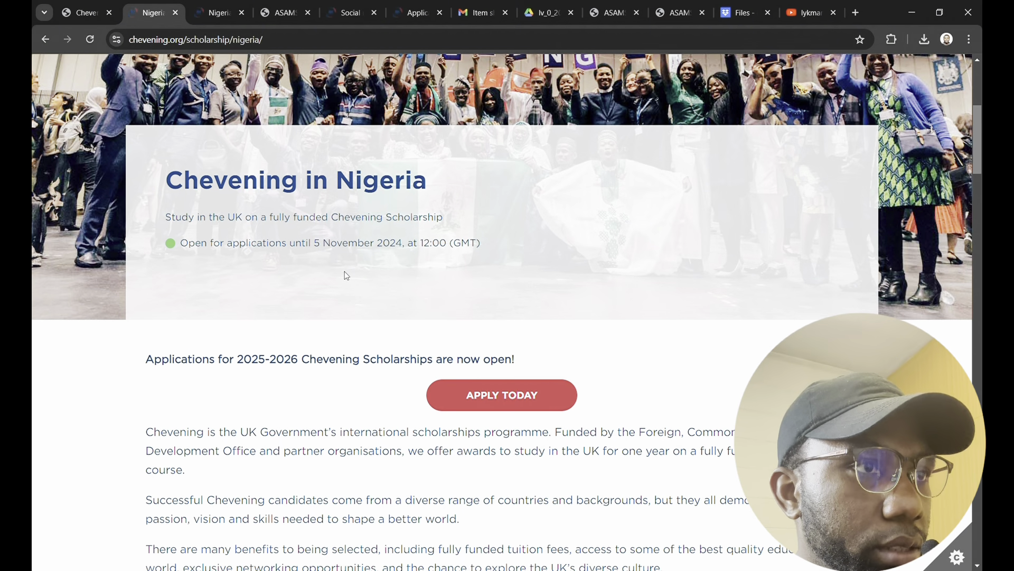
pyautogui.scroll(2, 346, 283)
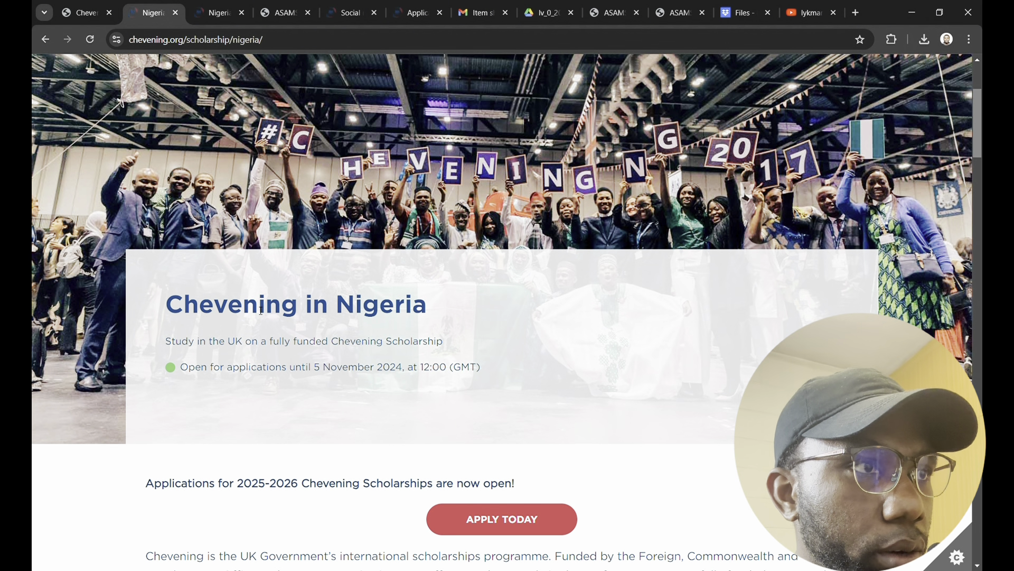
pyautogui.scroll(-2, 261, 311)
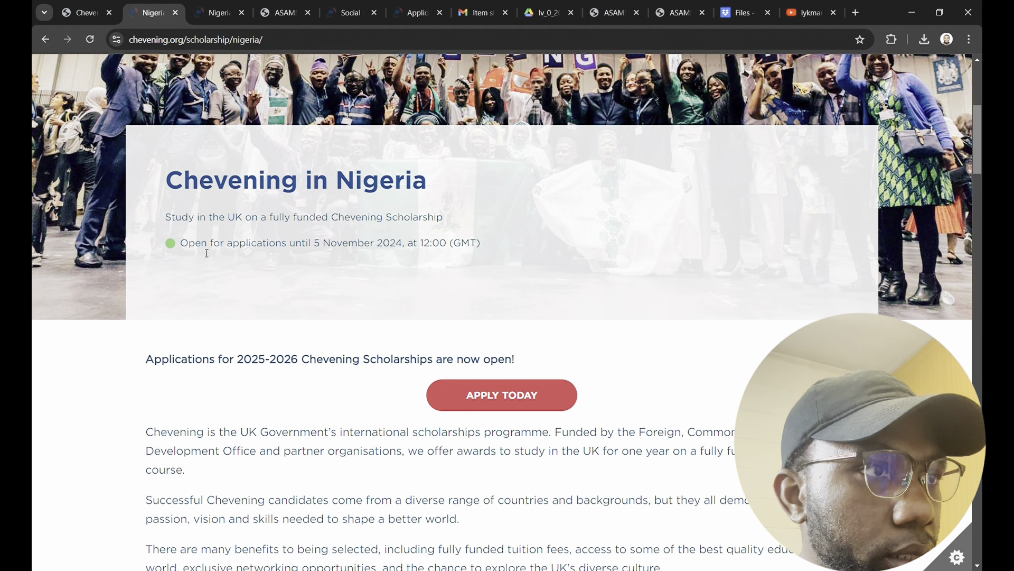
pyautogui.moveTo(196, 247); pyautogui.dragTo(411, 248)
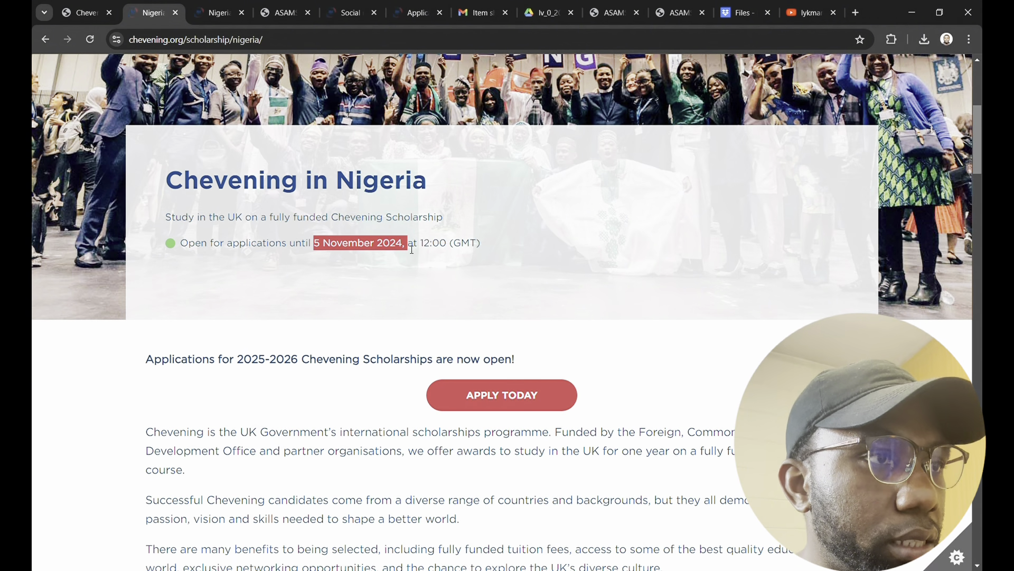
pyautogui.scroll(-2, 536, 296)
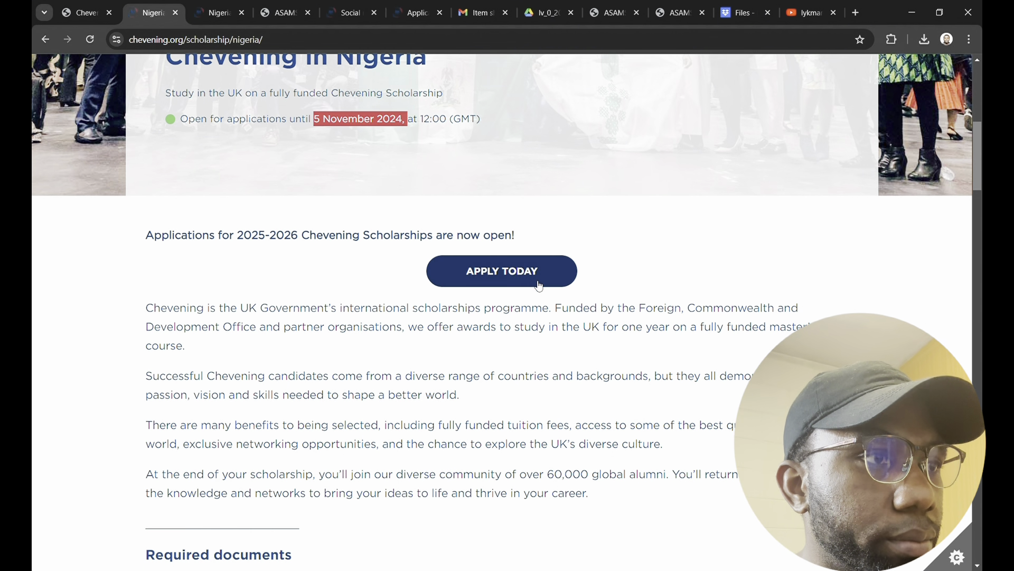
pyautogui.scroll(-6, 540, 286)
pyautogui.scroll(4, 540, 286)
pyautogui.scroll(-1, 540, 285)
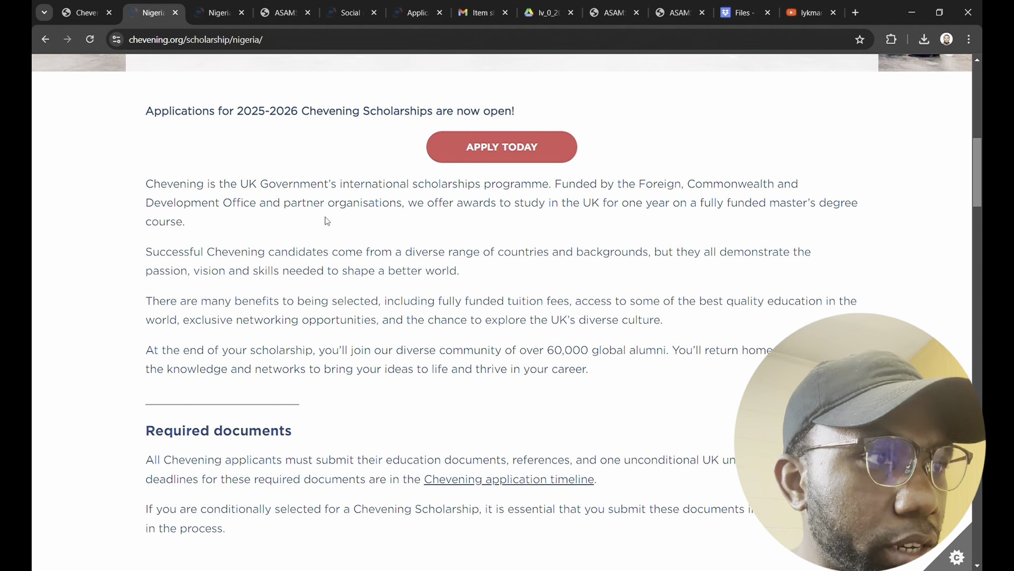
pyautogui.scroll(-5, 443, 211)
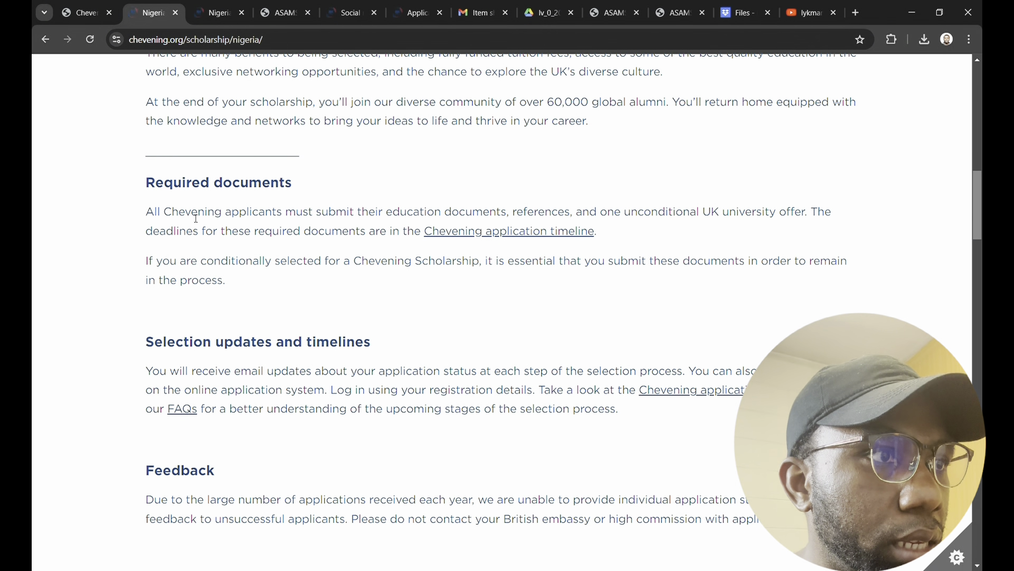
pyautogui.scroll(-1, 226, 299)
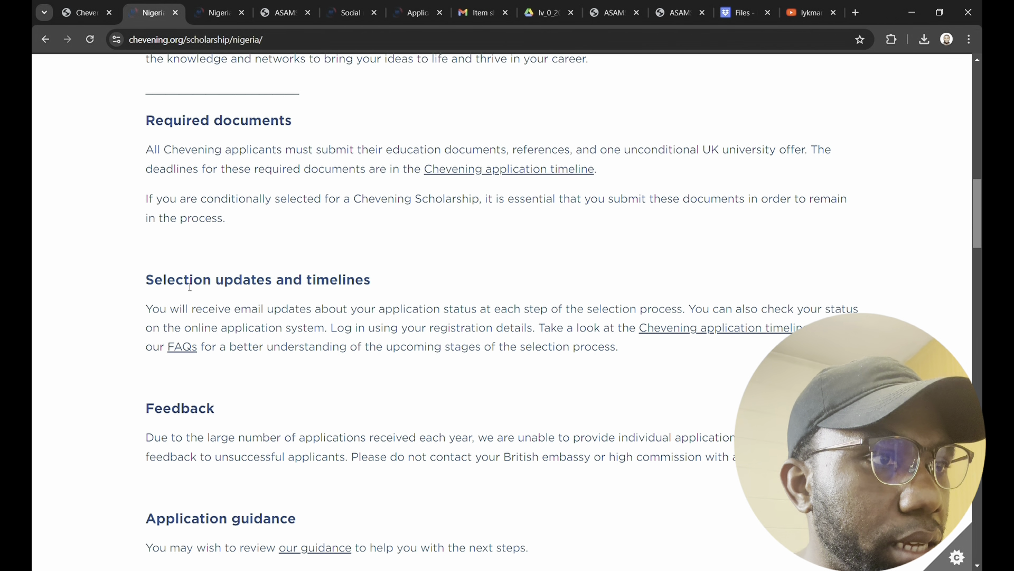
pyautogui.scroll(-4, 336, 286)
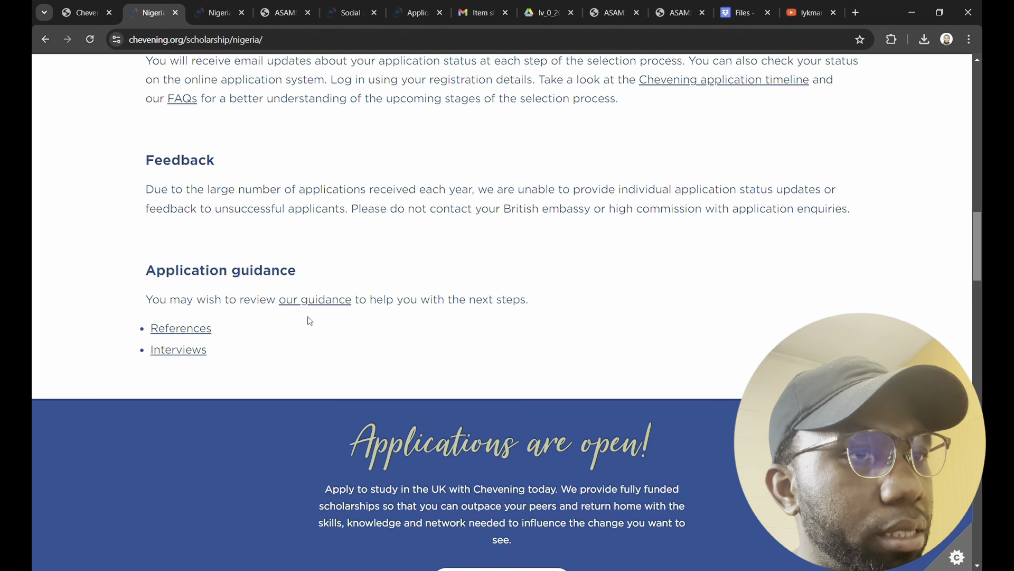
pyautogui.scroll(6, 310, 321)
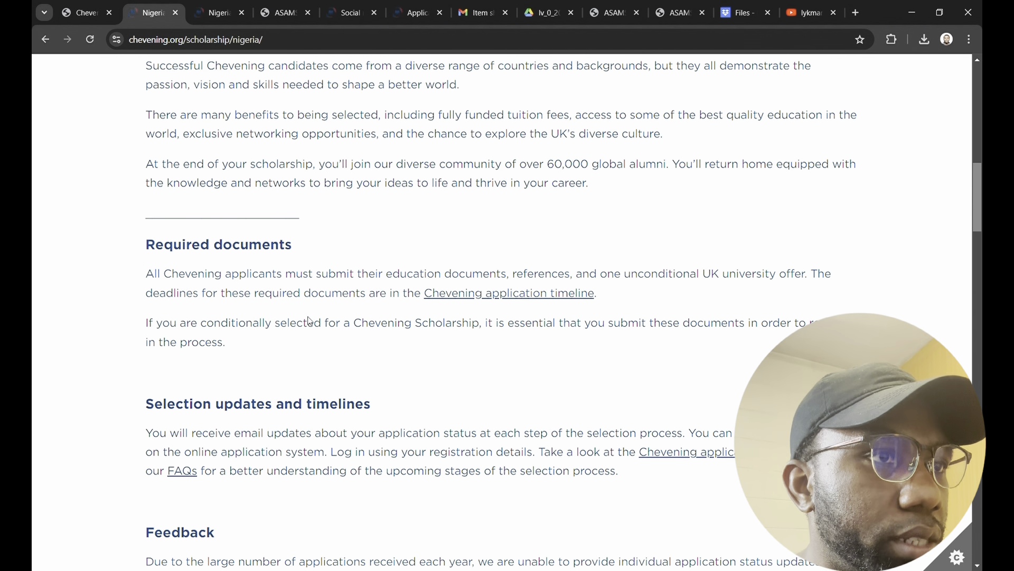
pyautogui.scroll(5, 309, 272)
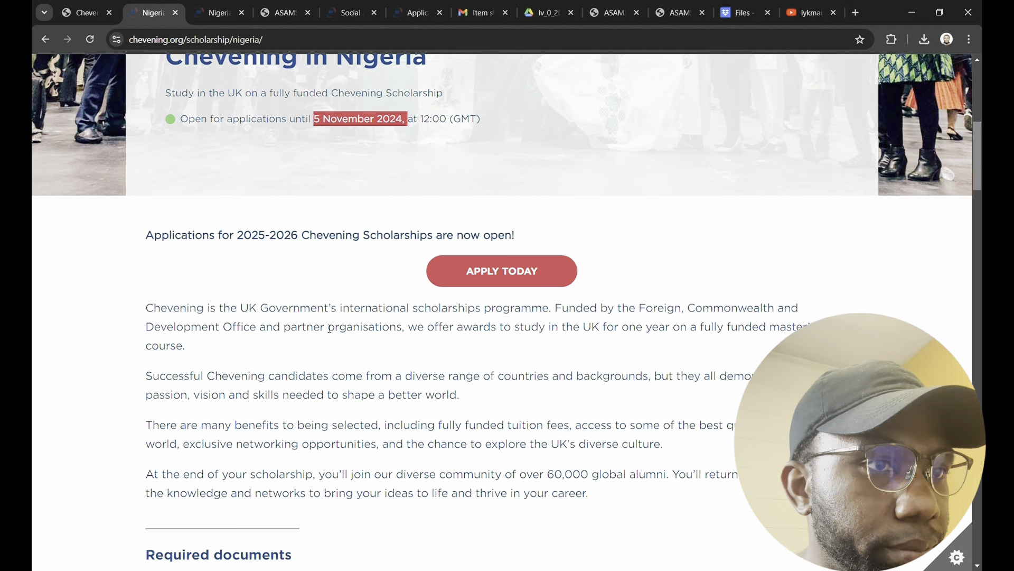
pyautogui.scroll(1, 461, 383)
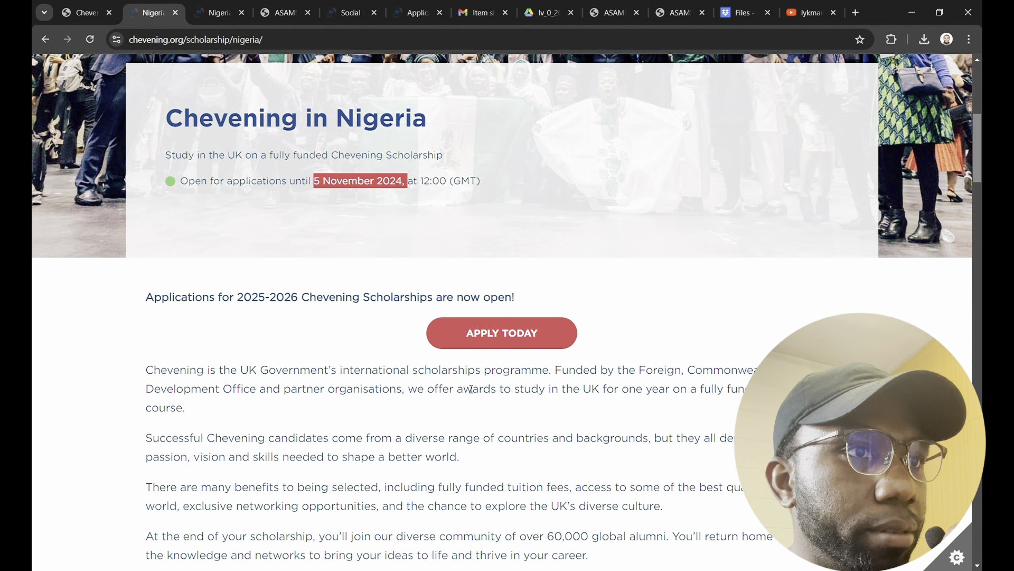
# Step: Start an online application with Nigeria as country and the Chevening Scholarship 2025-2026 award
pyautogui.click(499, 338)
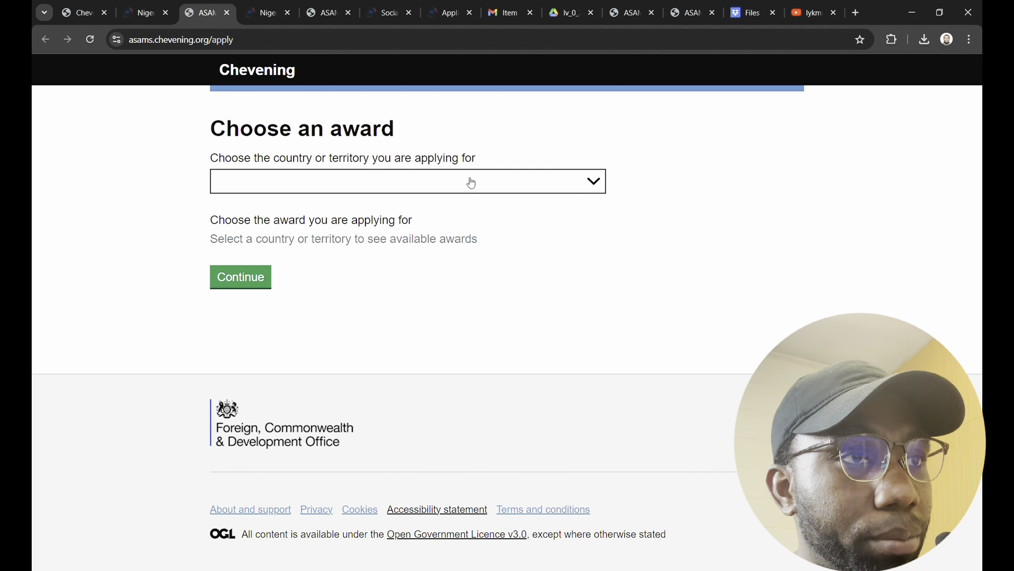
pyautogui.click(473, 184)
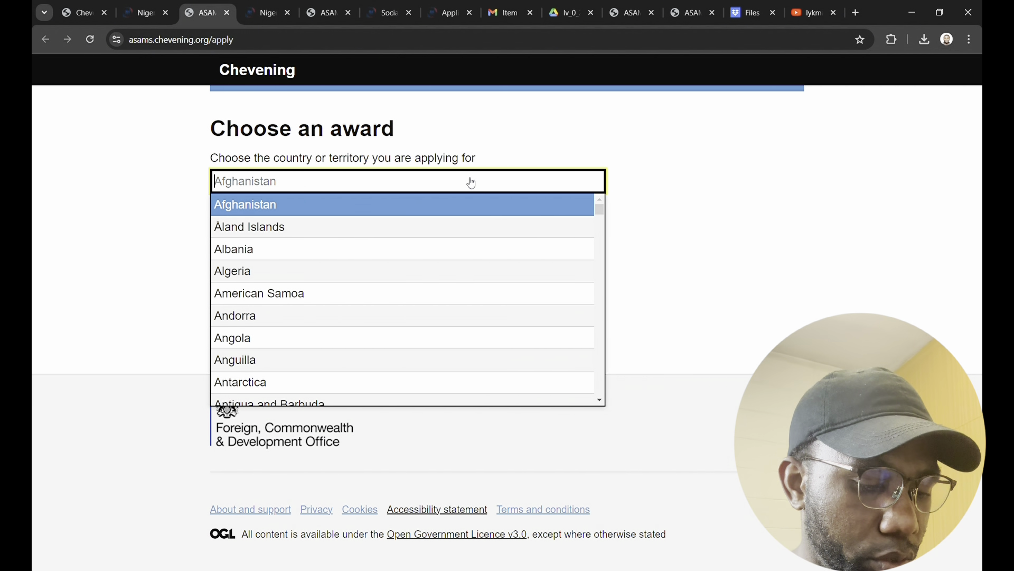
pyautogui.write('niger')
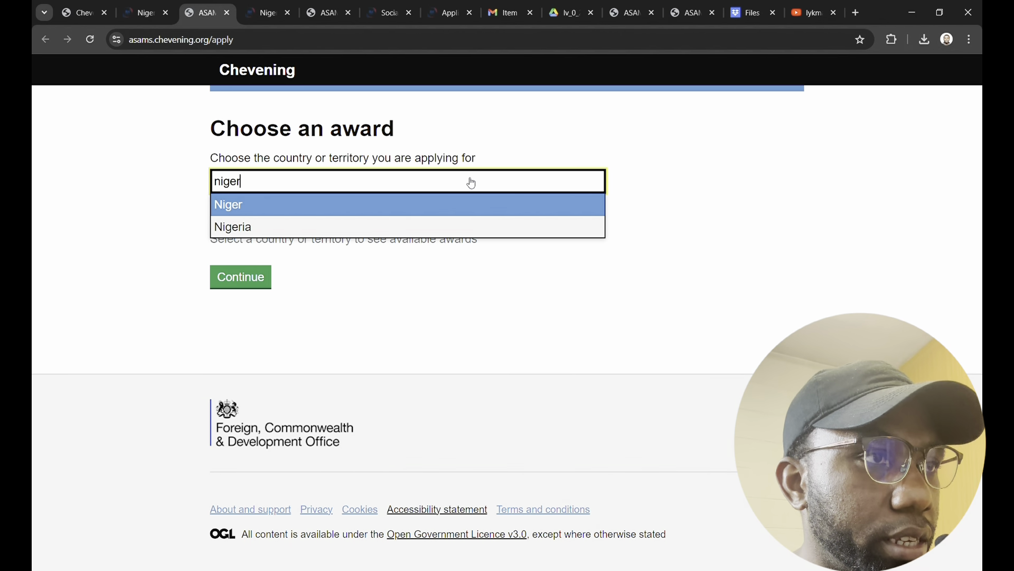
pyautogui.click(264, 229)
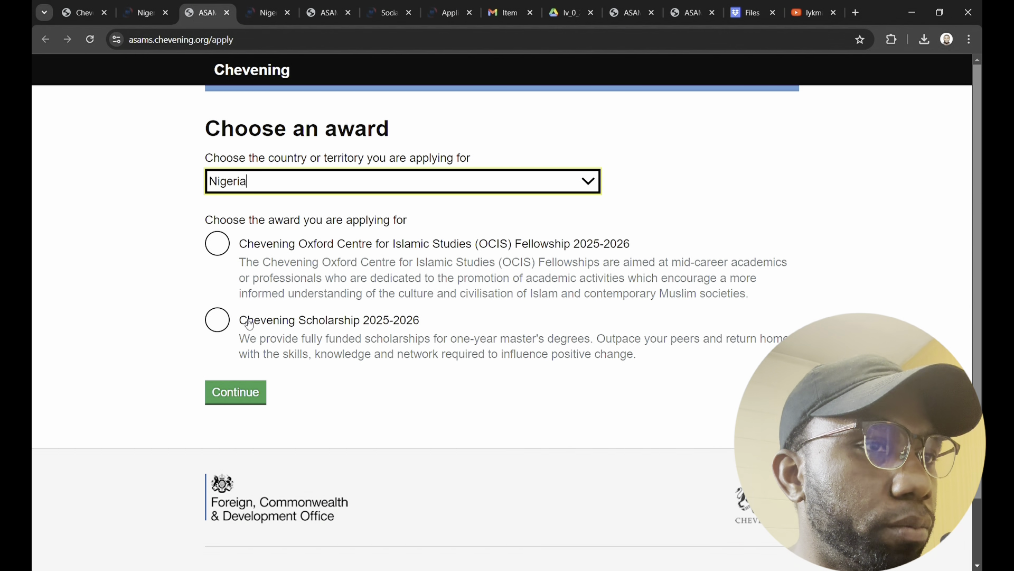
pyautogui.click(226, 318)
pyautogui.scroll(-1, 352, 343)
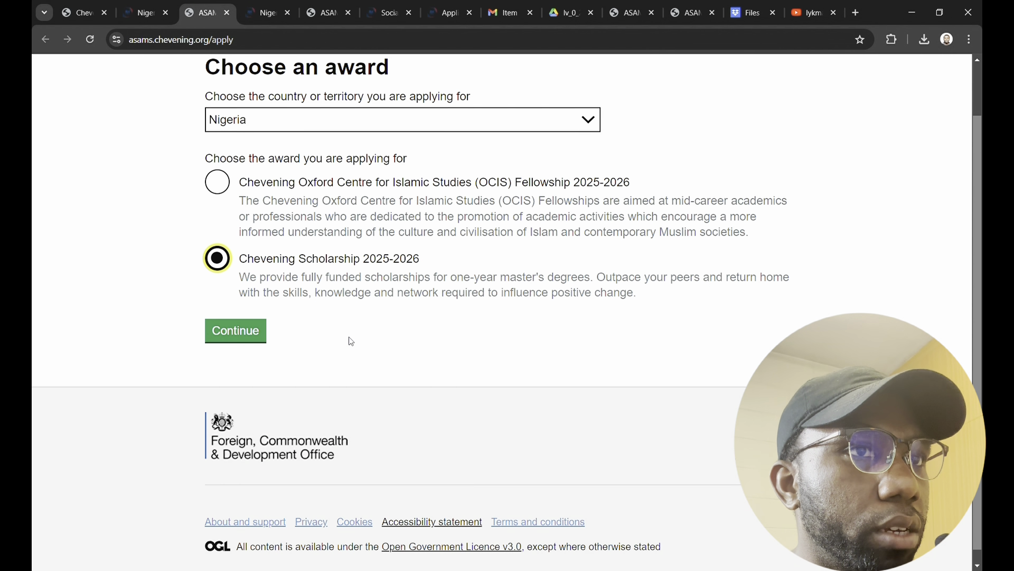
# Step: Continue to the Register for an account form
pyautogui.click(220, 333)
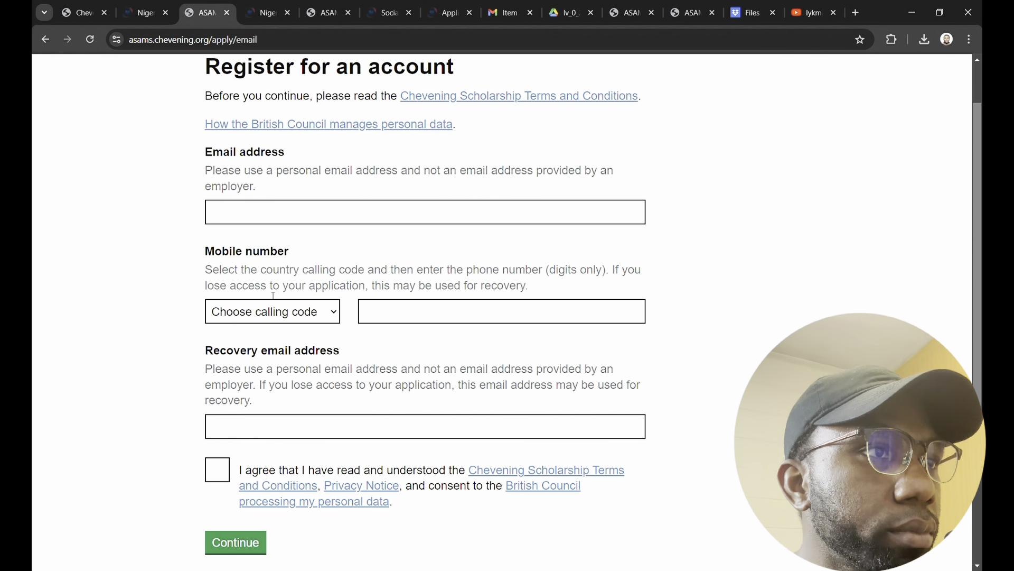
pyautogui.scroll(1, 233, 246)
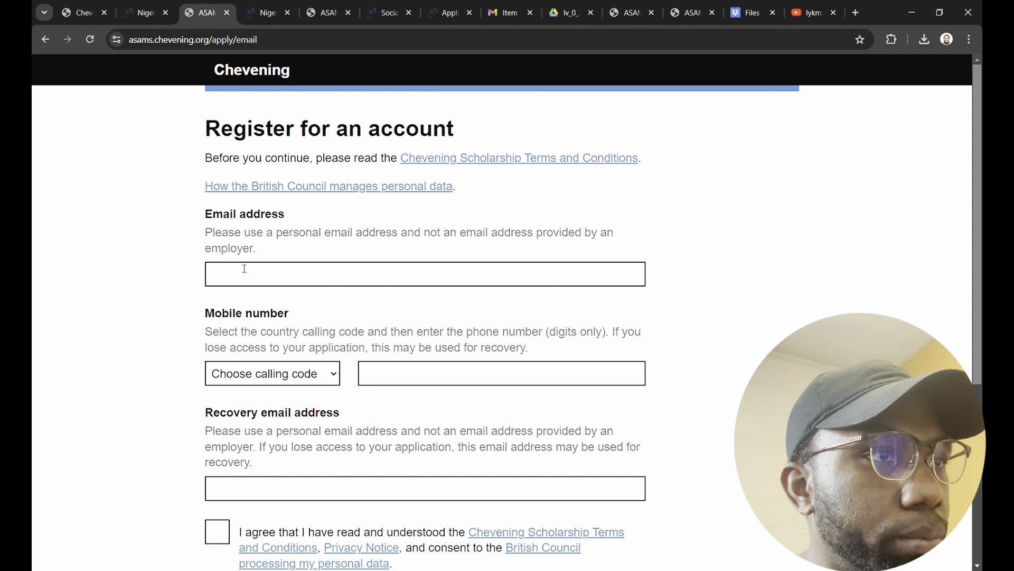
pyautogui.scroll(-1, 245, 269)
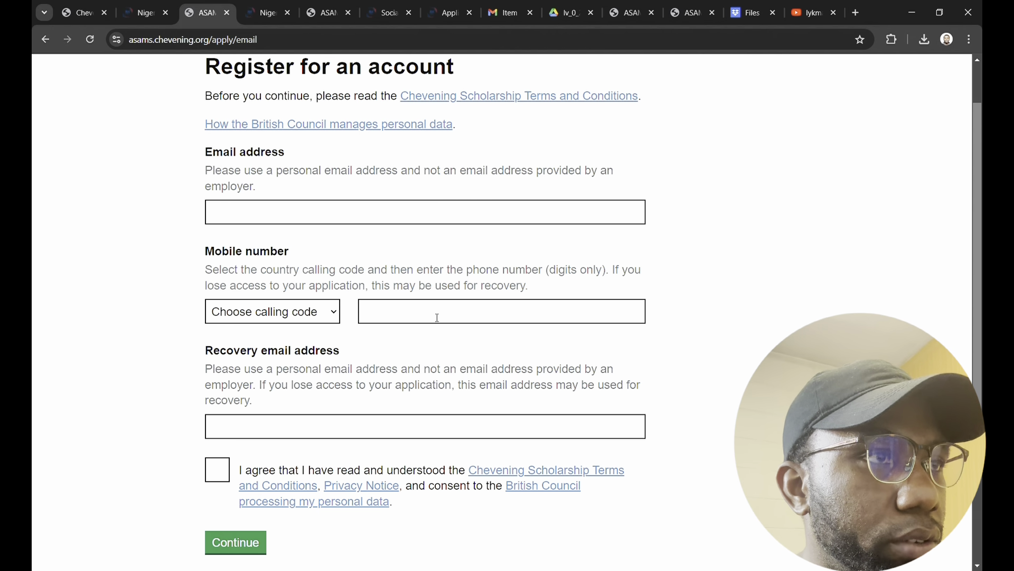
# Step: Browse the Chevening in Nigeria, ASAMS next-steps and social media policy pages
pyautogui.click(259, 9)
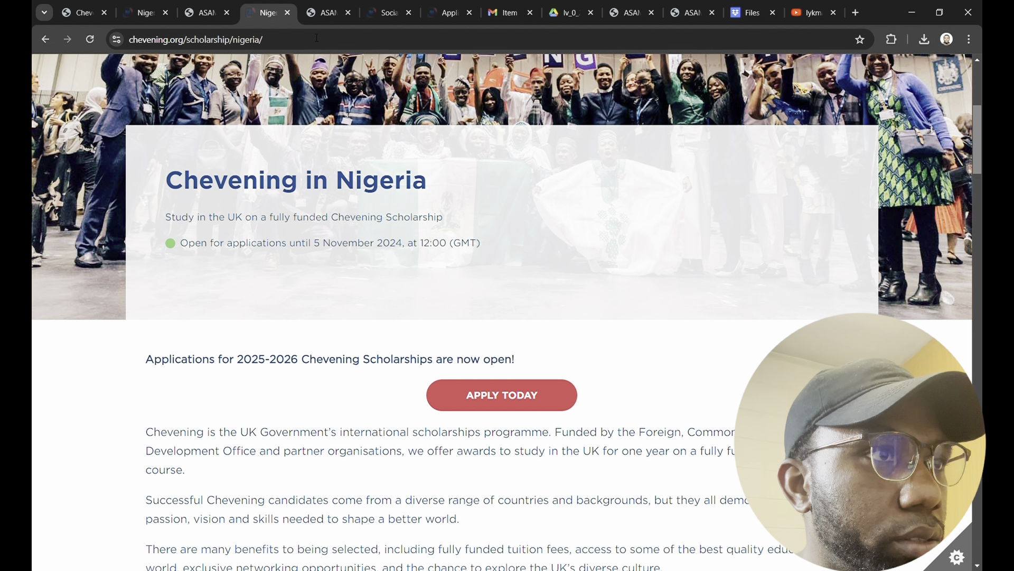
pyautogui.click(323, 11)
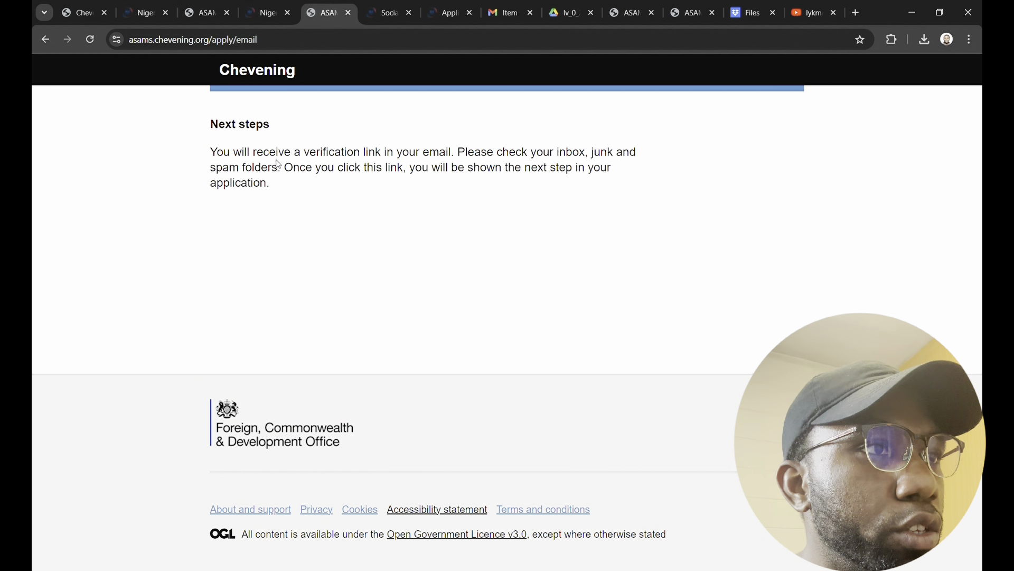
pyautogui.moveTo(242, 155); pyautogui.dragTo(415, 166)
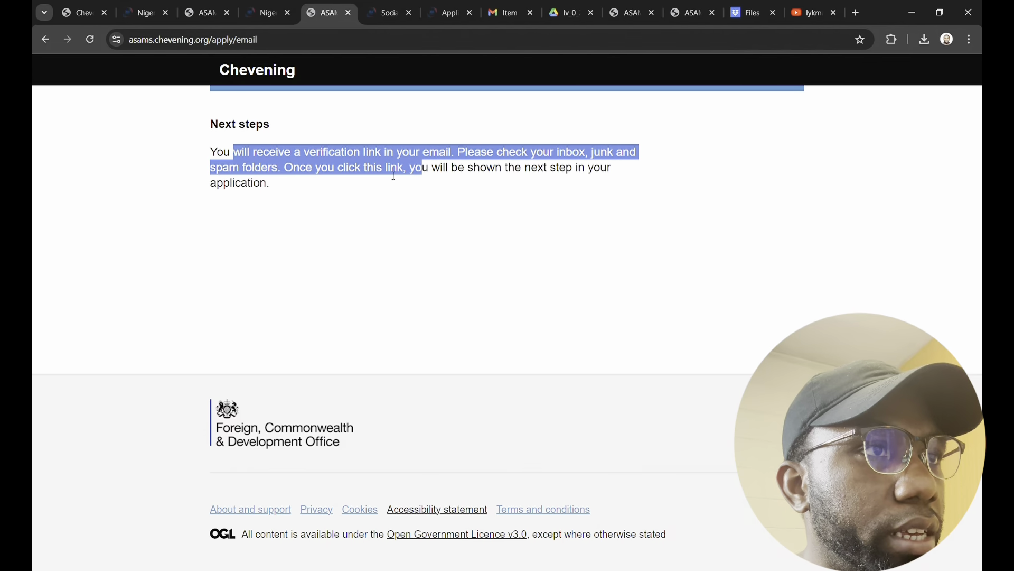
pyautogui.click(362, 219)
pyautogui.click(381, 6)
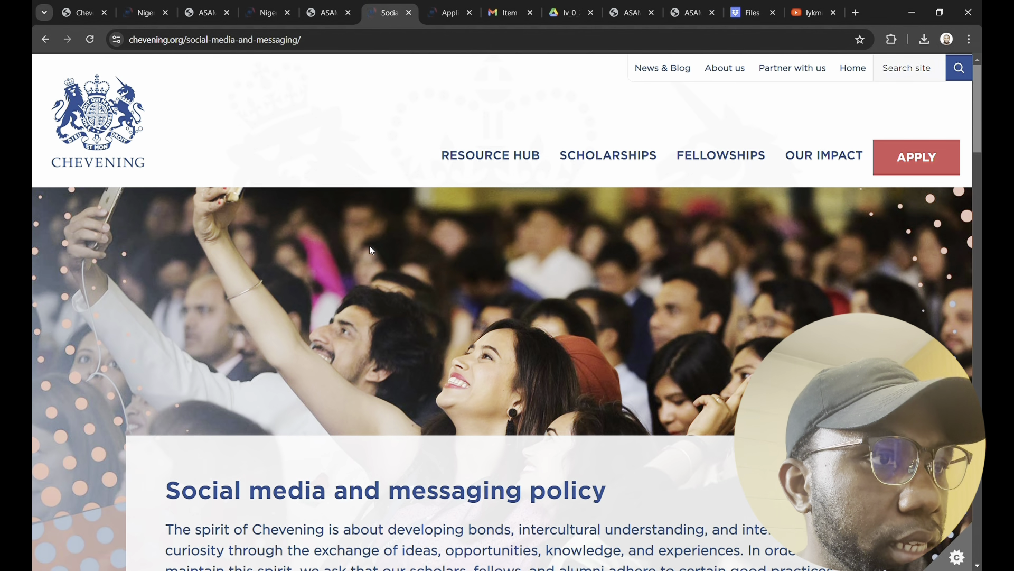
pyautogui.scroll(-15, 376, 253)
pyautogui.scroll(15, 377, 260)
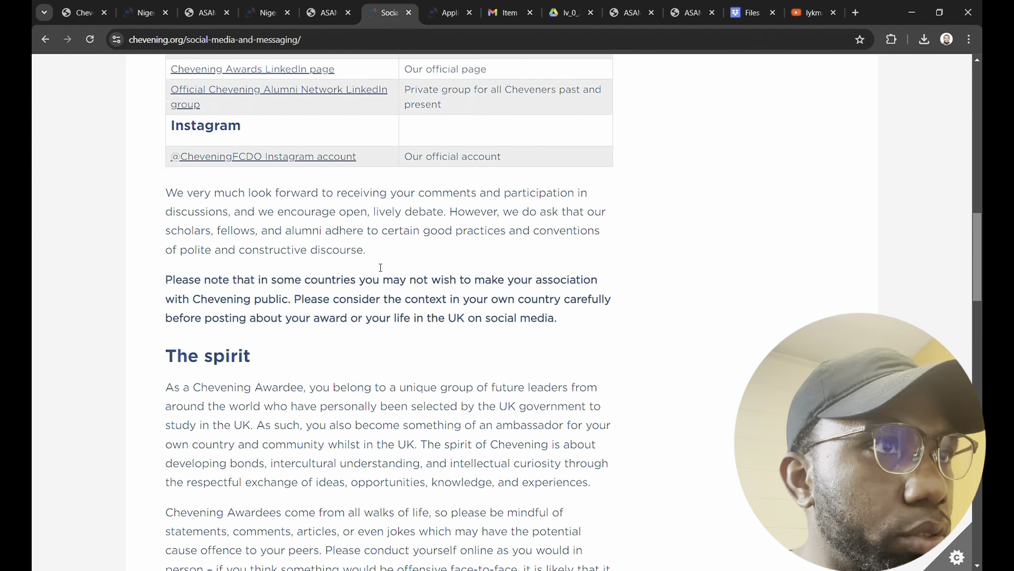
# Step: Open the Chevening 2025-2026 verification email in Gmail and follow its Application Portal link
pyautogui.click(435, 10)
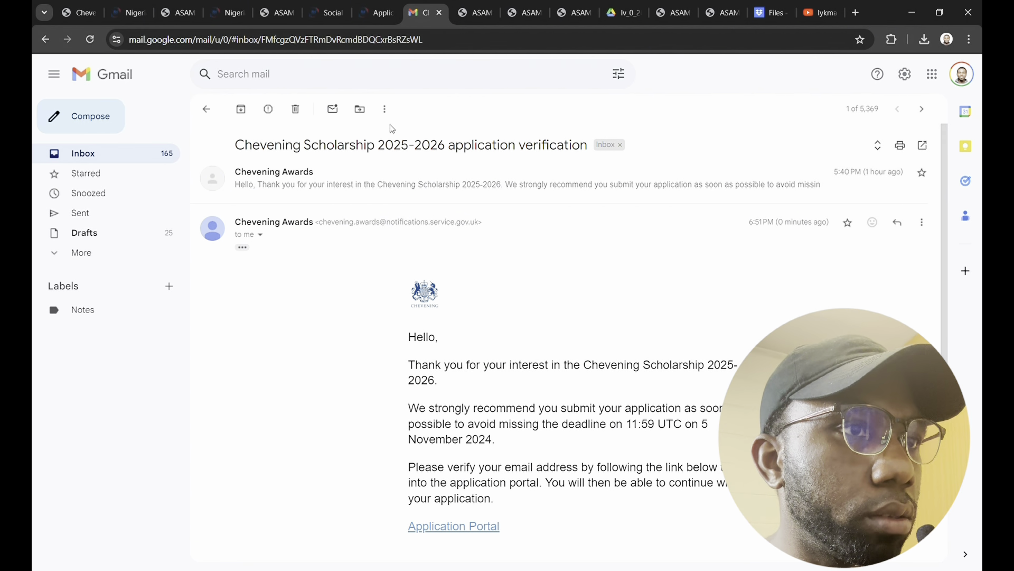
pyautogui.scroll(-2, 402, 323)
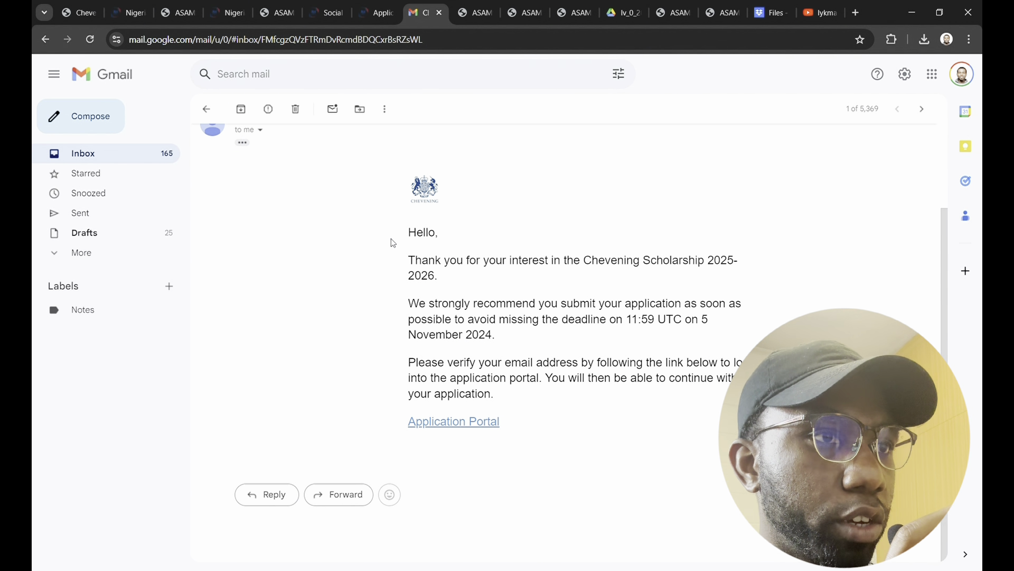
pyautogui.click(475, 426)
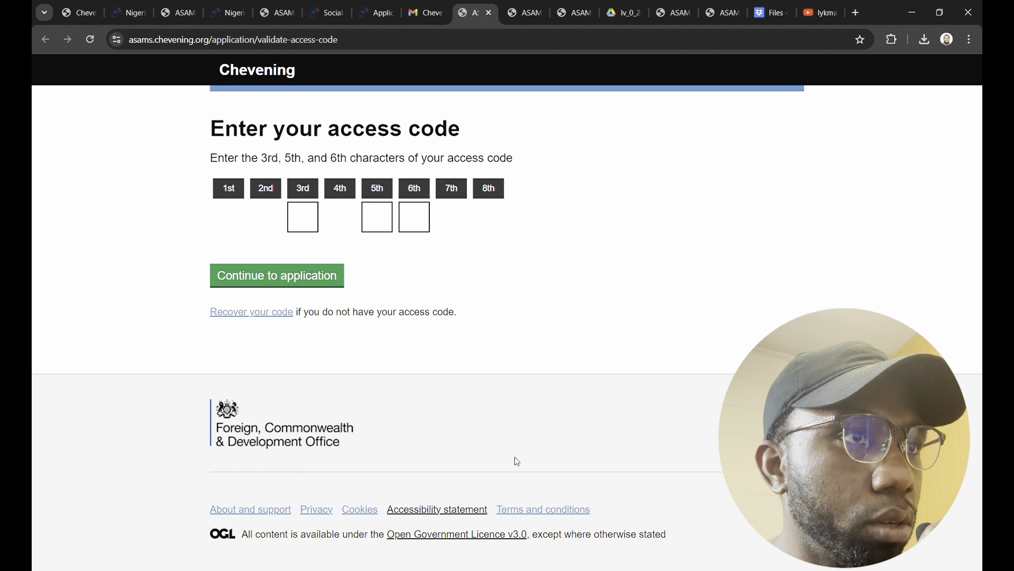
# Step: Enter the 3rd, 5th and 6th access-code characters and continue to the application
pyautogui.click(553, 570)
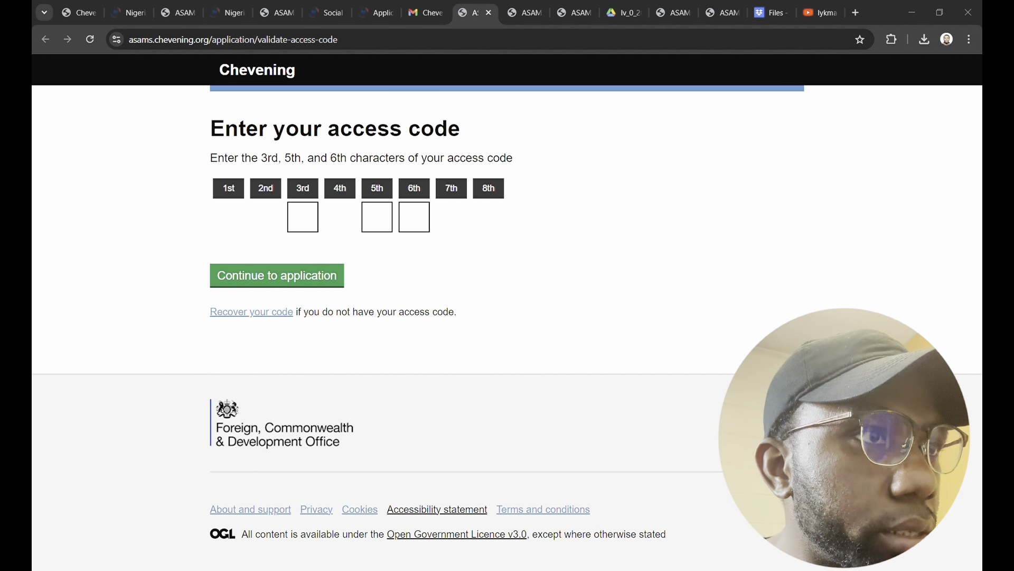
pyautogui.click(308, 221)
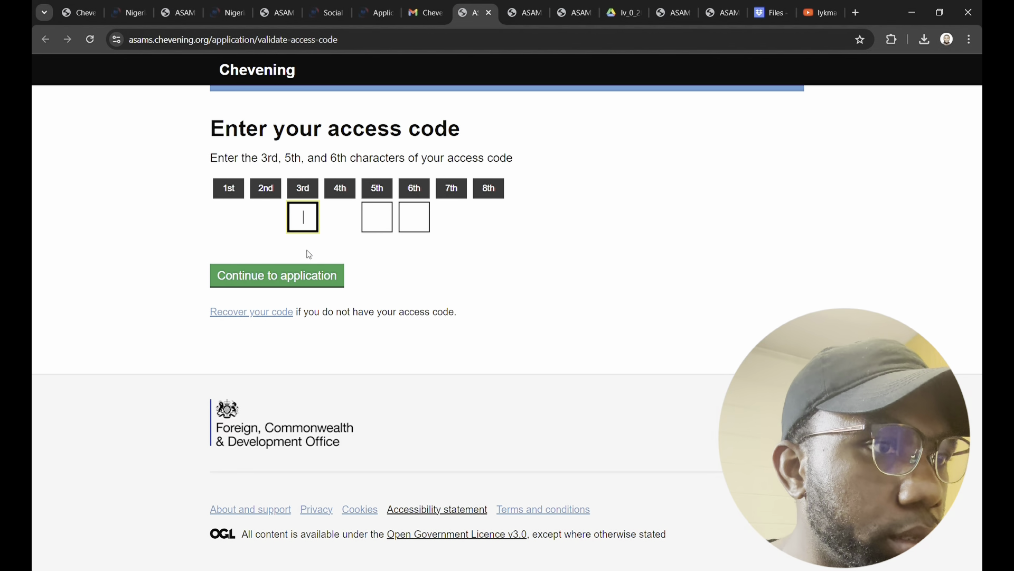
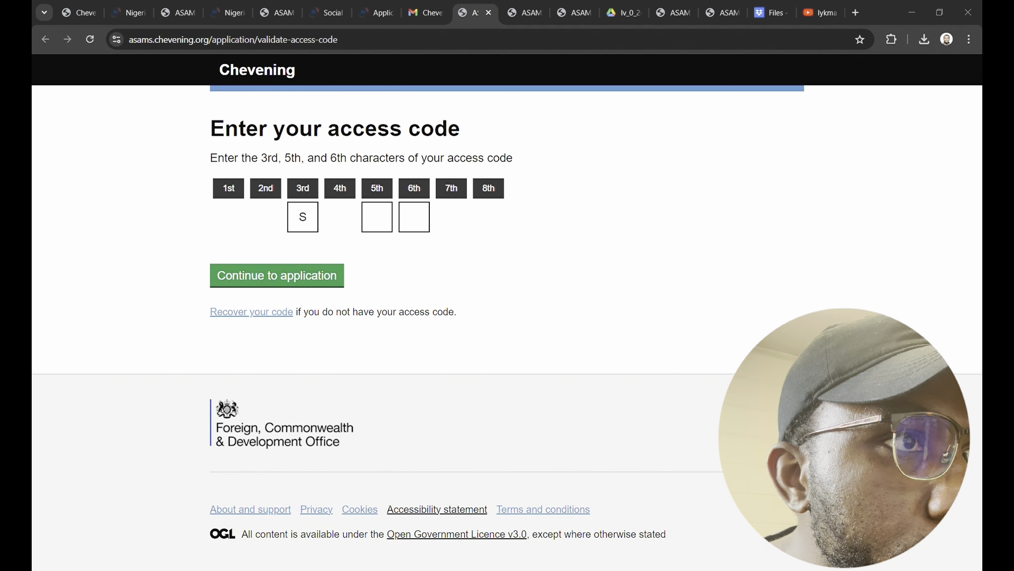
pyautogui.hotkey('alt', 'Tab')
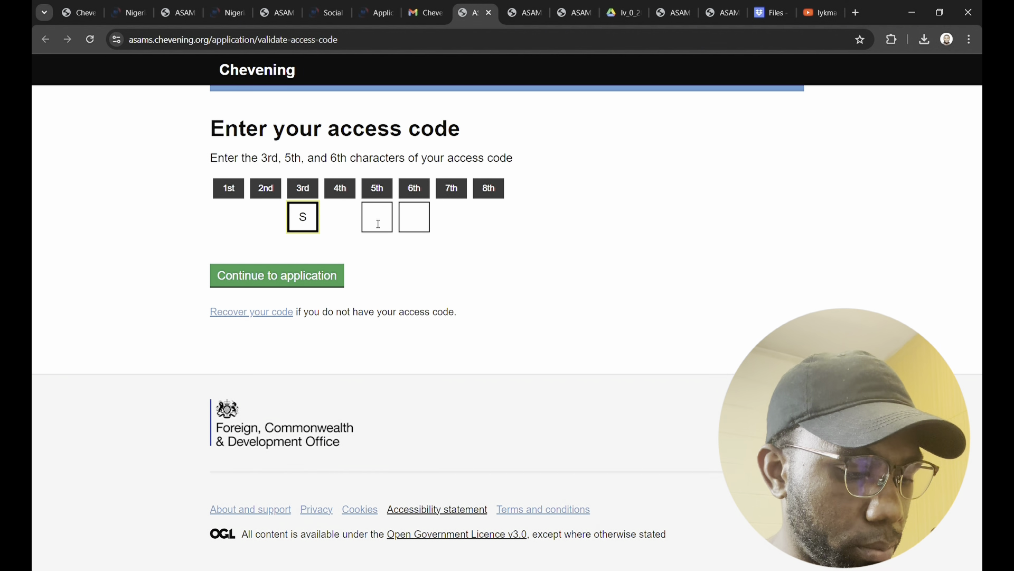
pyautogui.click(378, 223)
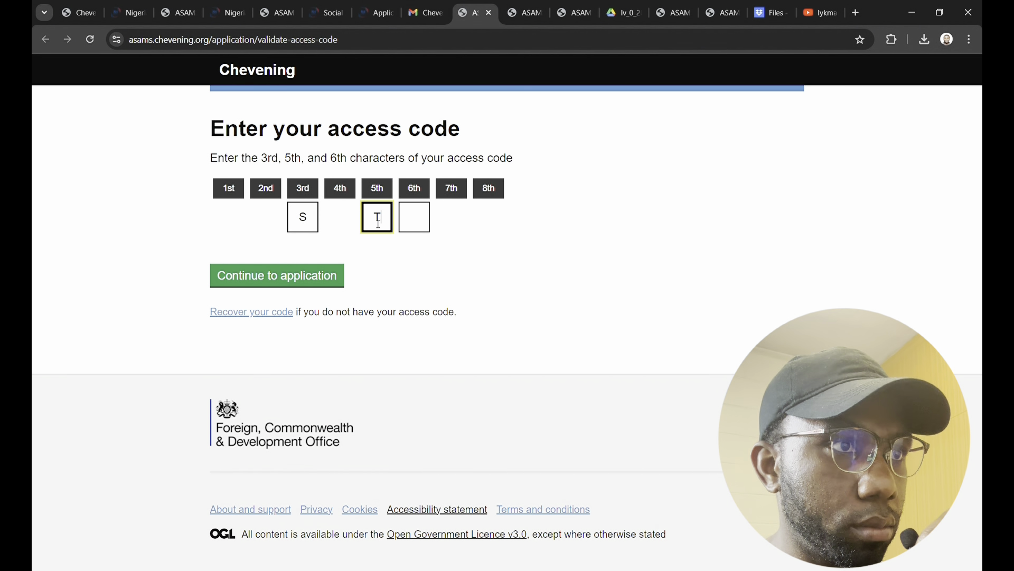
pyautogui.click(423, 227)
pyautogui.write('Z')
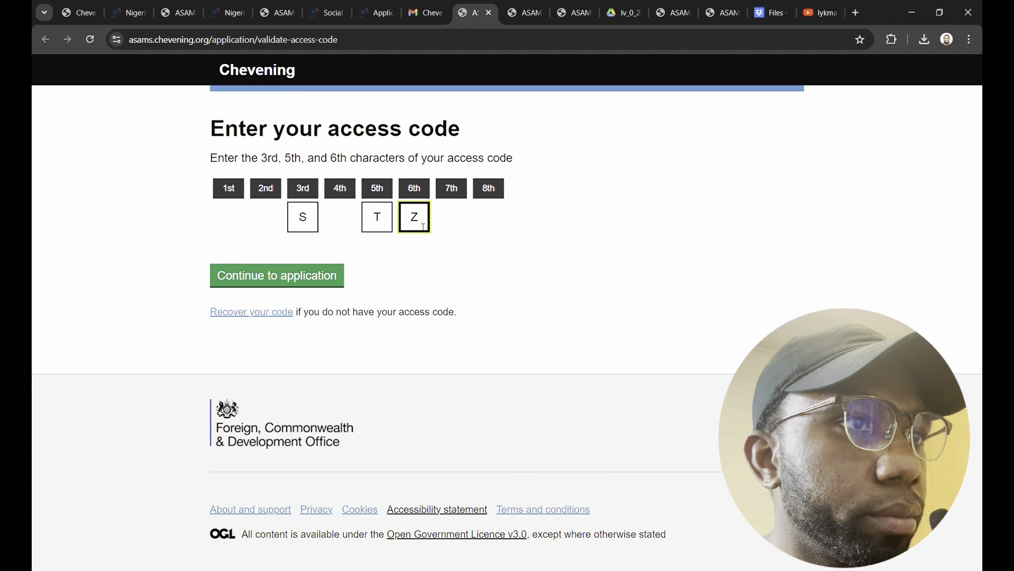
pyautogui.click(332, 276)
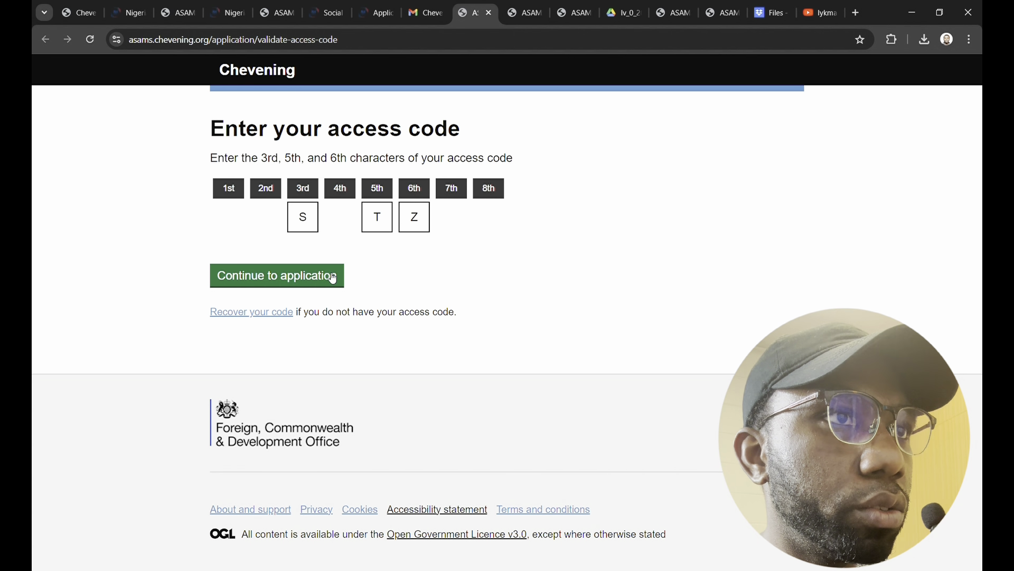
# Step: Review the Chevening Scholarship 2025-2026 task list, all not started, and open Personal details
pyautogui.scroll(-2, 468, 227)
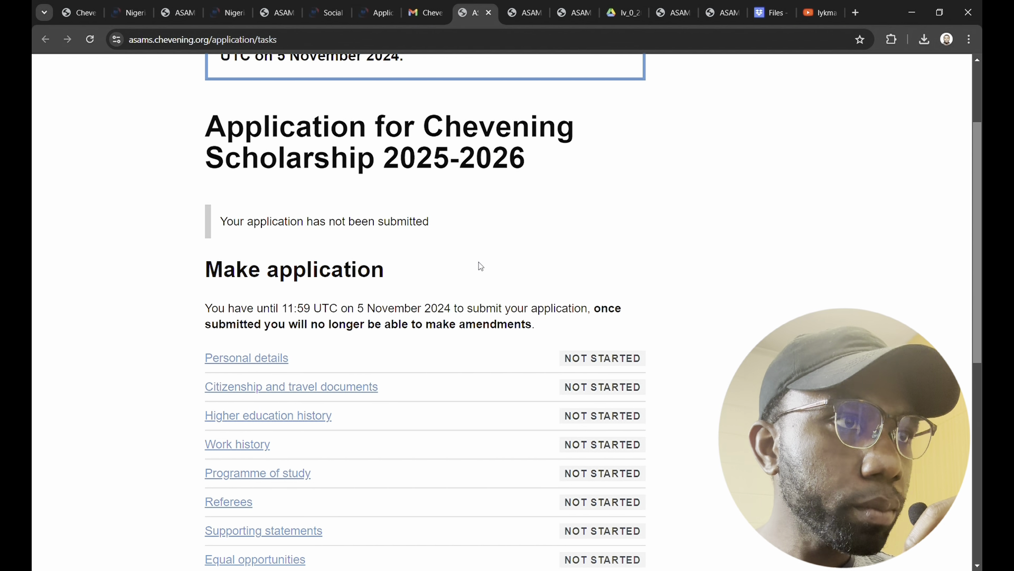
pyautogui.scroll(3, 482, 267)
pyautogui.moveTo(272, 252); pyautogui.dragTo(479, 251)
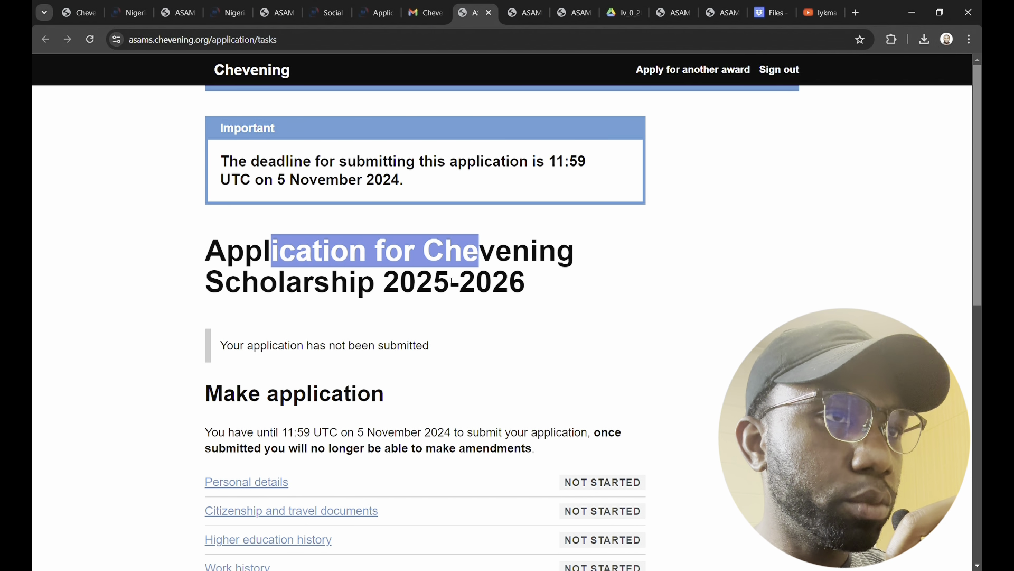
pyautogui.scroll(-3, 252, 295)
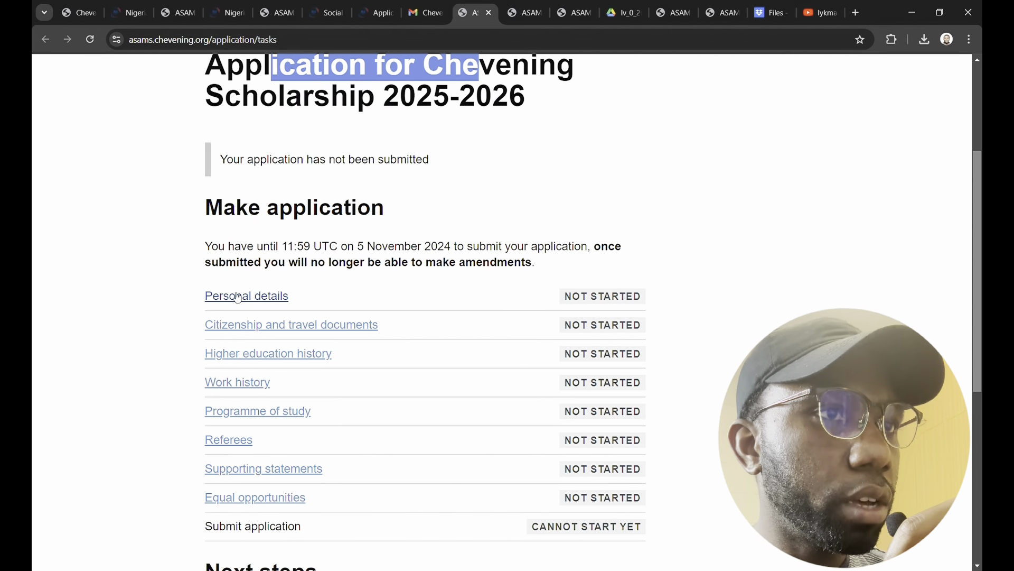
pyautogui.scroll(-1, 252, 295)
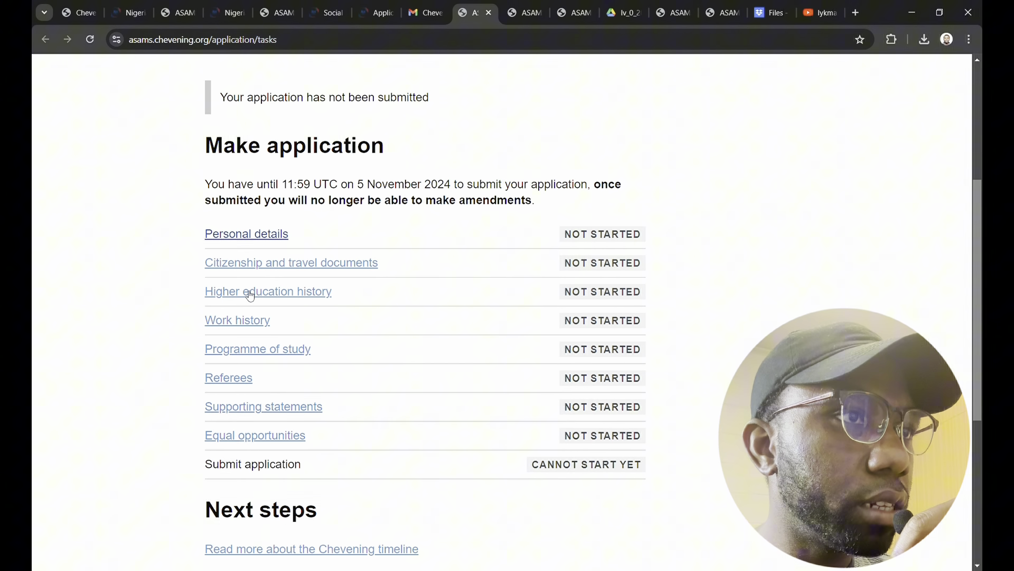
pyautogui.click(258, 238)
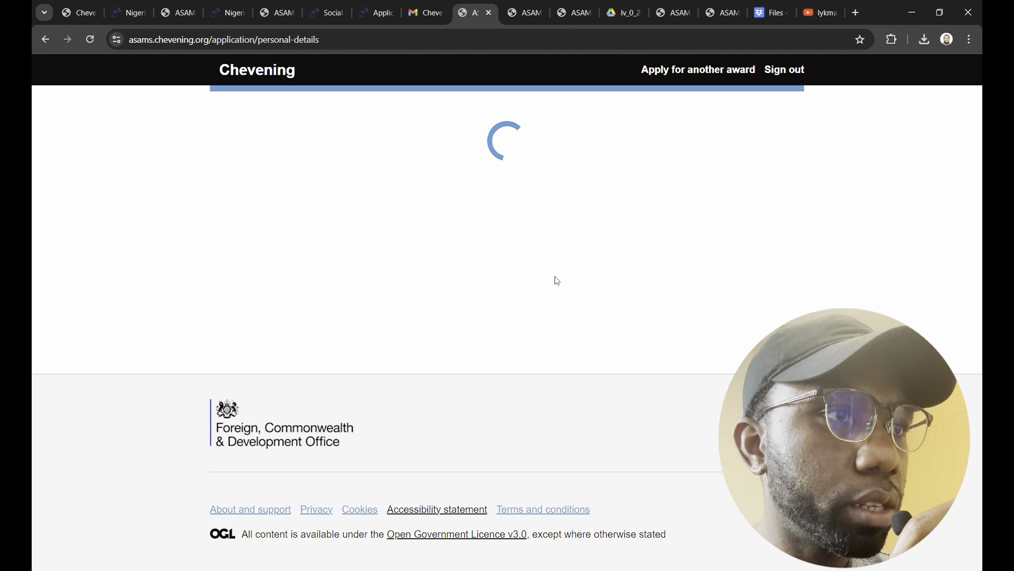
# Step: Look through the empty Personal details form from top to bottom
pyautogui.scroll(-4, 554, 275)
pyautogui.scroll(-5, 509, 319)
pyautogui.scroll(6, 487, 322)
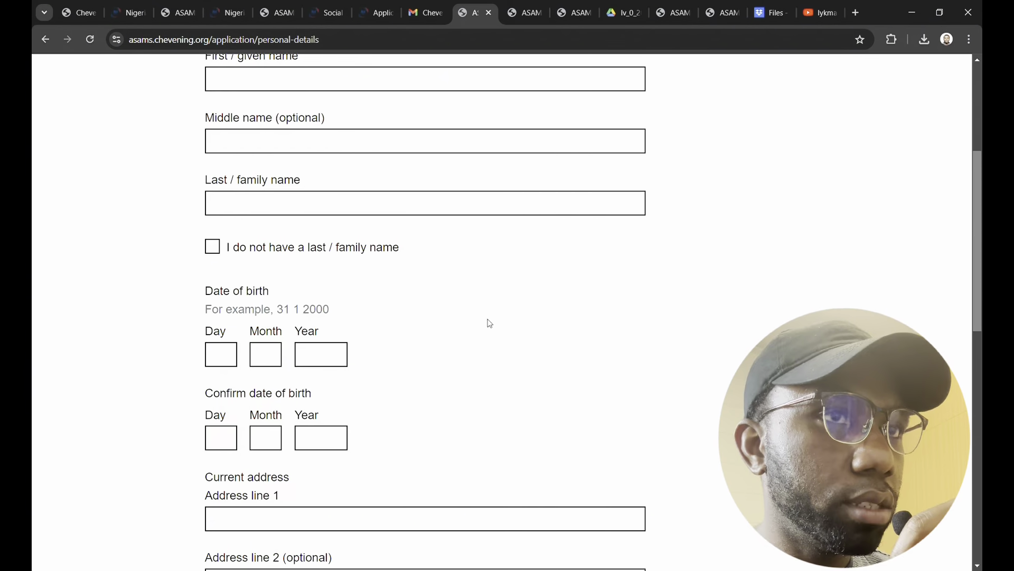
pyautogui.scroll(2, 366, 328)
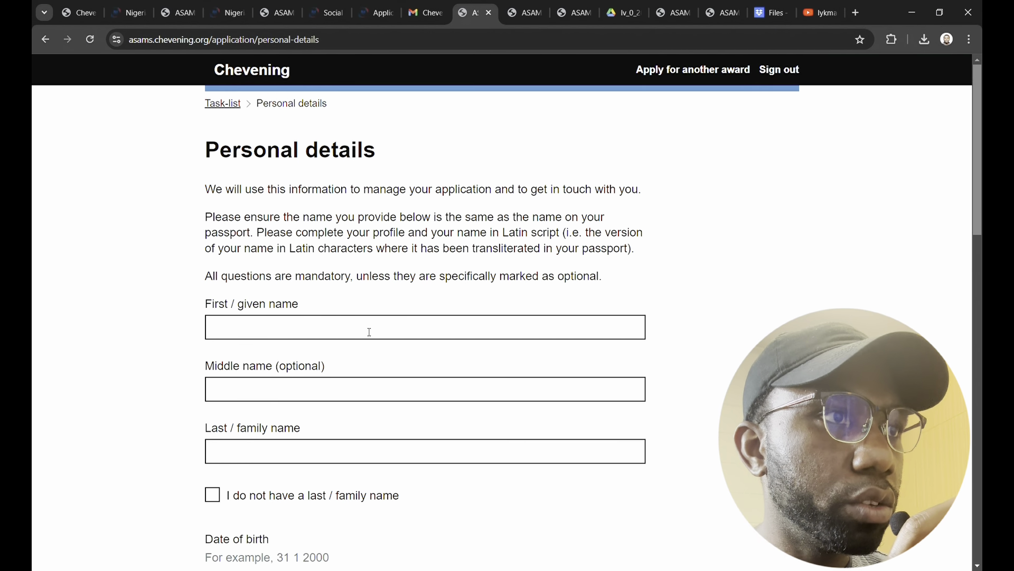
pyautogui.scroll(-2, 363, 283)
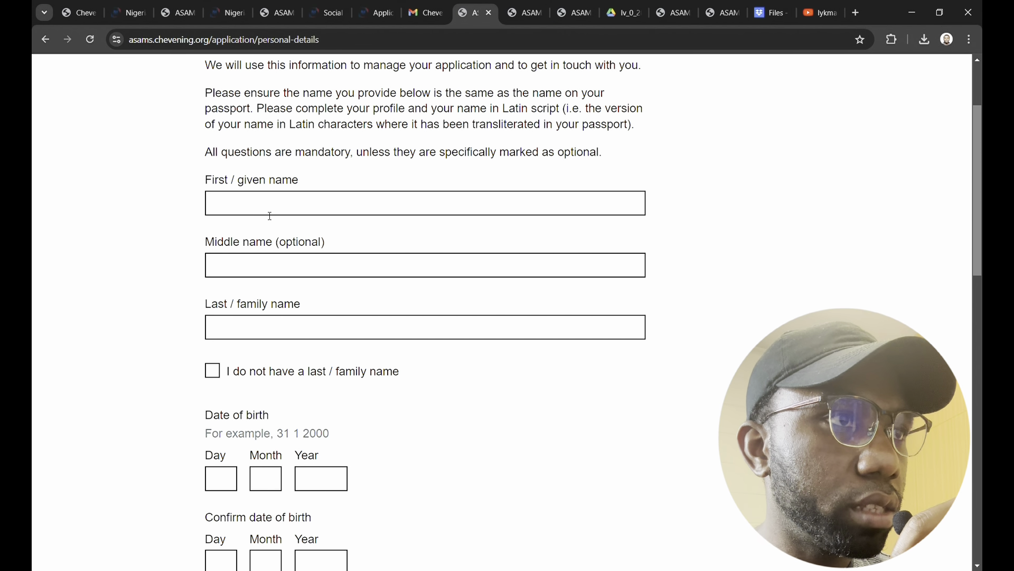
pyautogui.scroll(-5, 271, 209)
pyautogui.scroll(2, 280, 198)
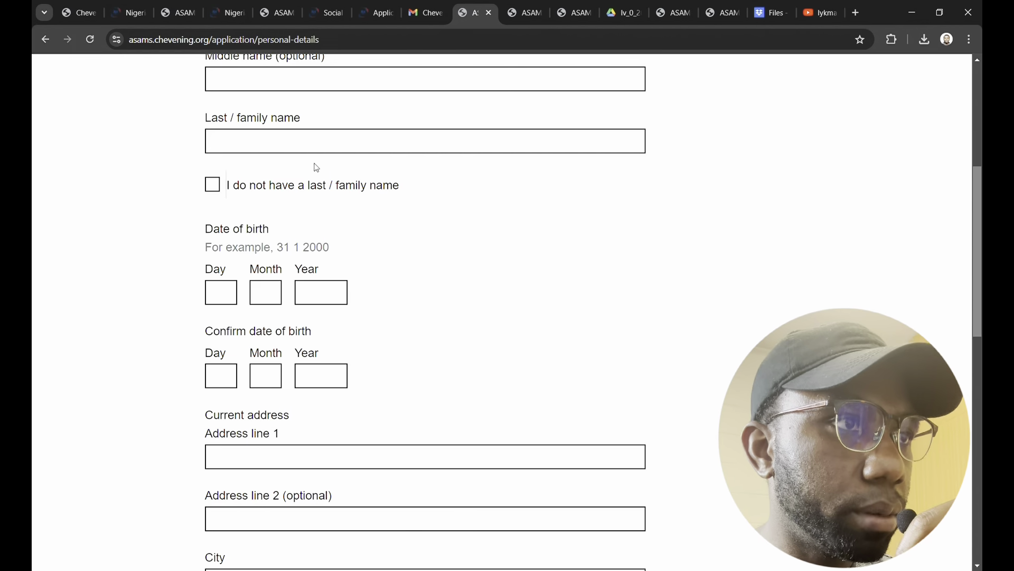
pyautogui.scroll(-10, 315, 165)
pyautogui.scroll(6, 360, 295)
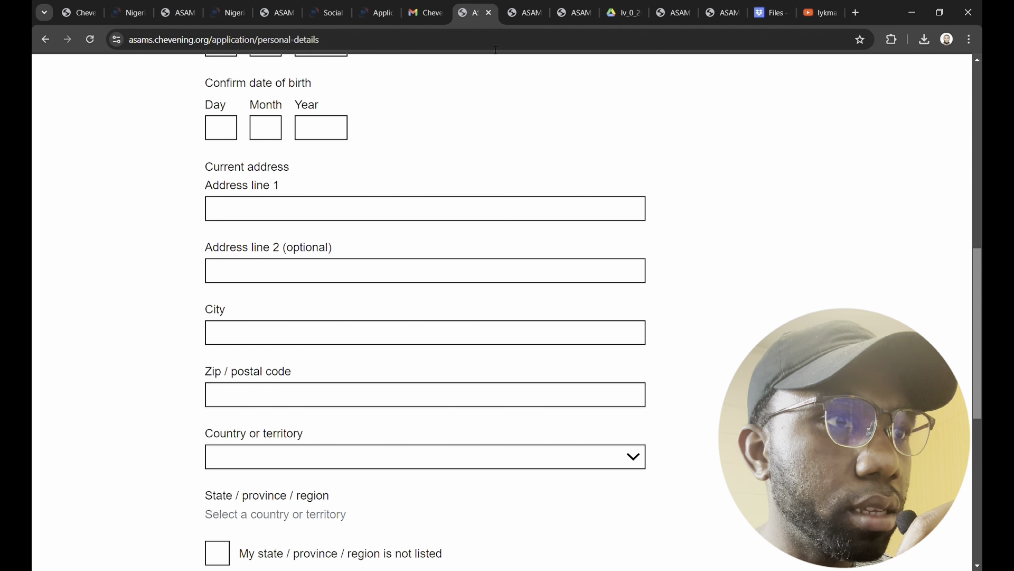
pyautogui.scroll(2, 620, 290)
pyautogui.scroll(-9, 616, 299)
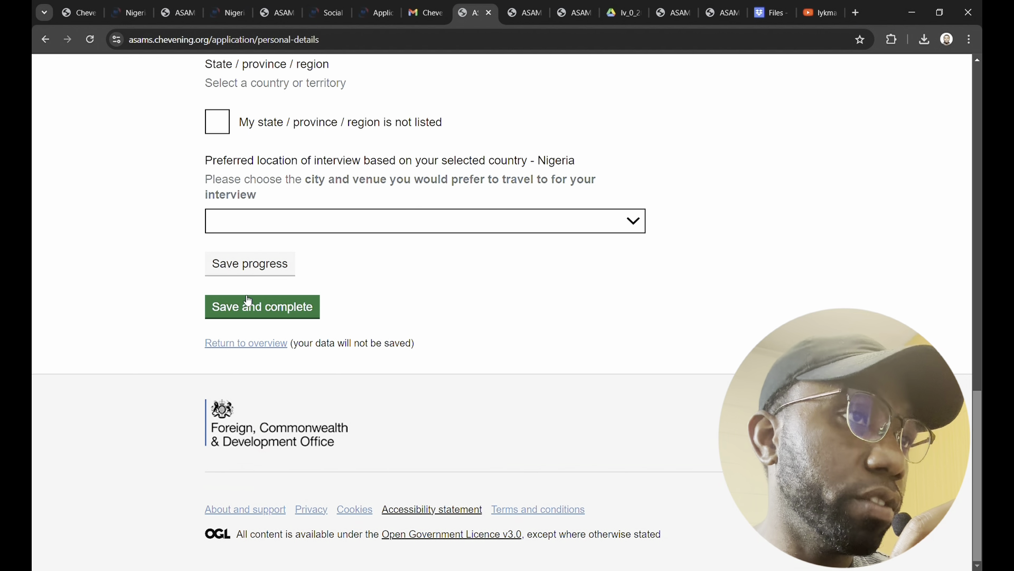
pyautogui.scroll(4, 249, 281)
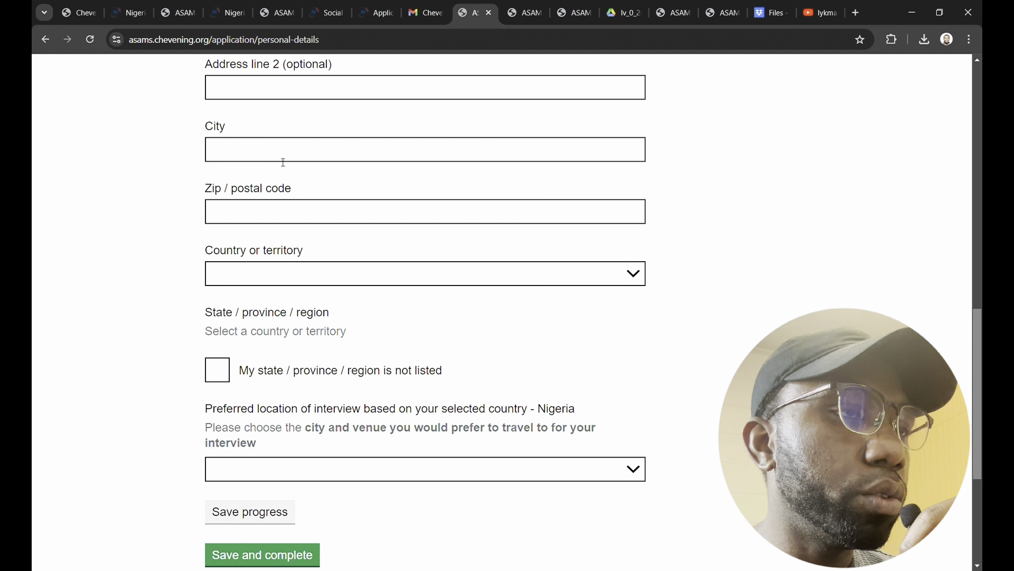
pyautogui.scroll(4, 233, 169)
pyautogui.scroll(-7, 355, 238)
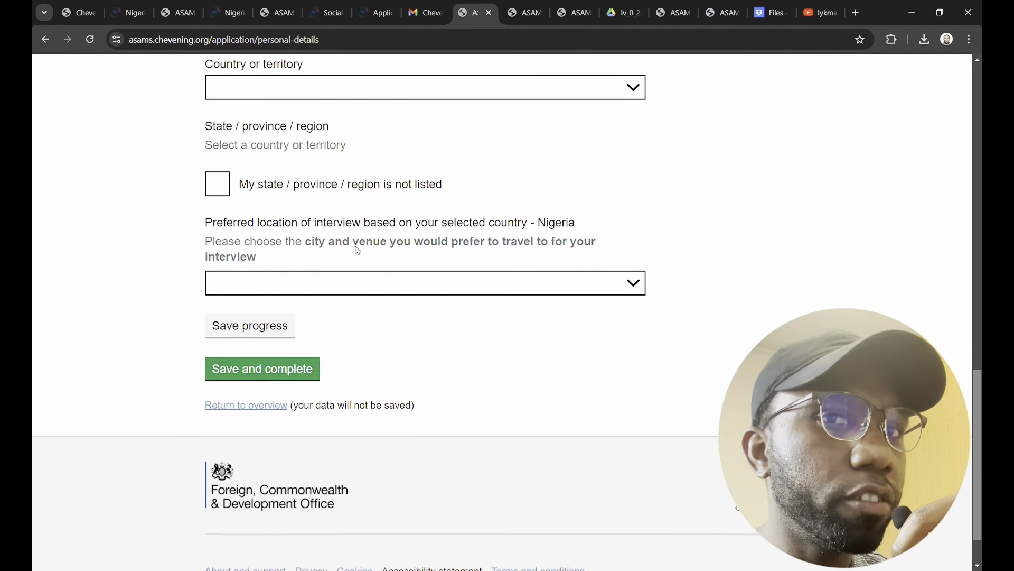
pyautogui.scroll(-1, 307, 262)
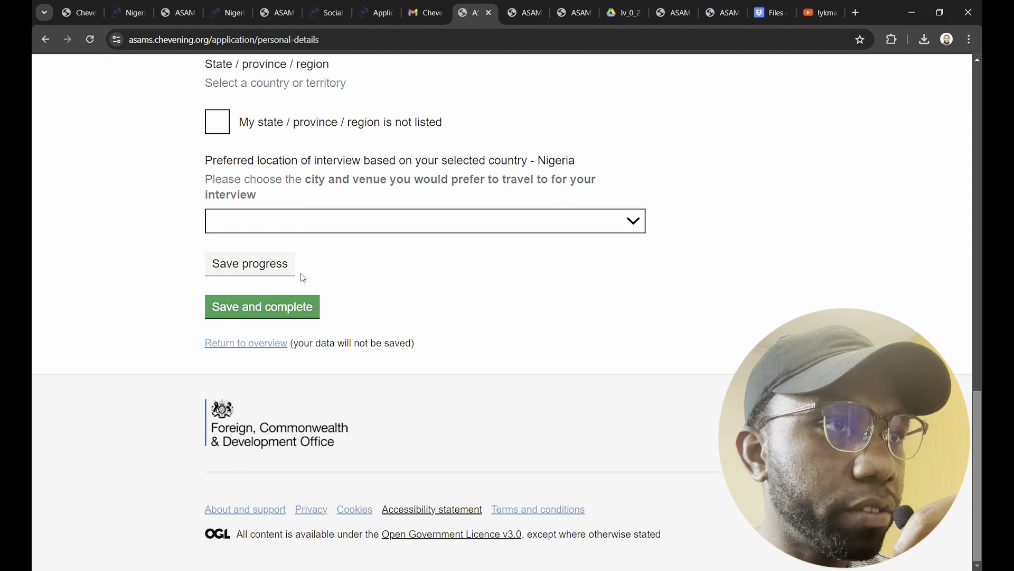
pyautogui.scroll(15, 296, 307)
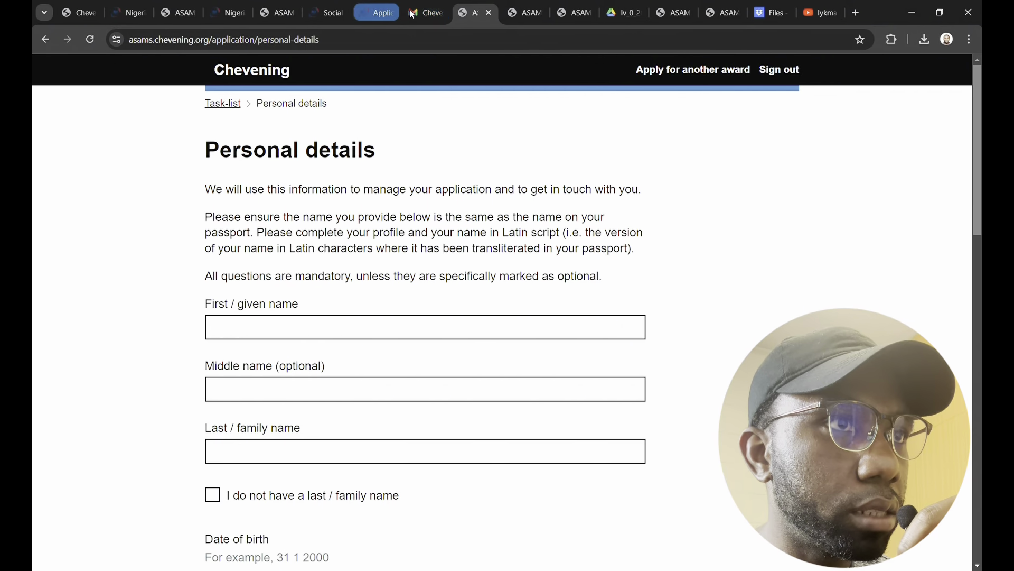
# Step: Glance at the Gmail and expired-link portal tabs, then return to the overview unsaved
pyautogui.click(427, 13)
pyautogui.click(470, 12)
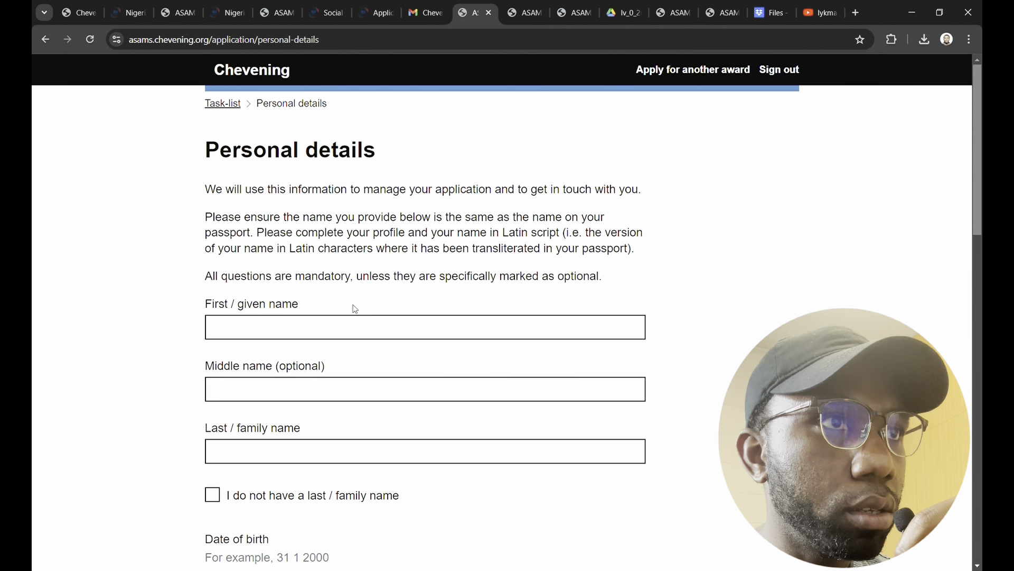
pyautogui.scroll(-15, 352, 309)
pyautogui.click(525, 18)
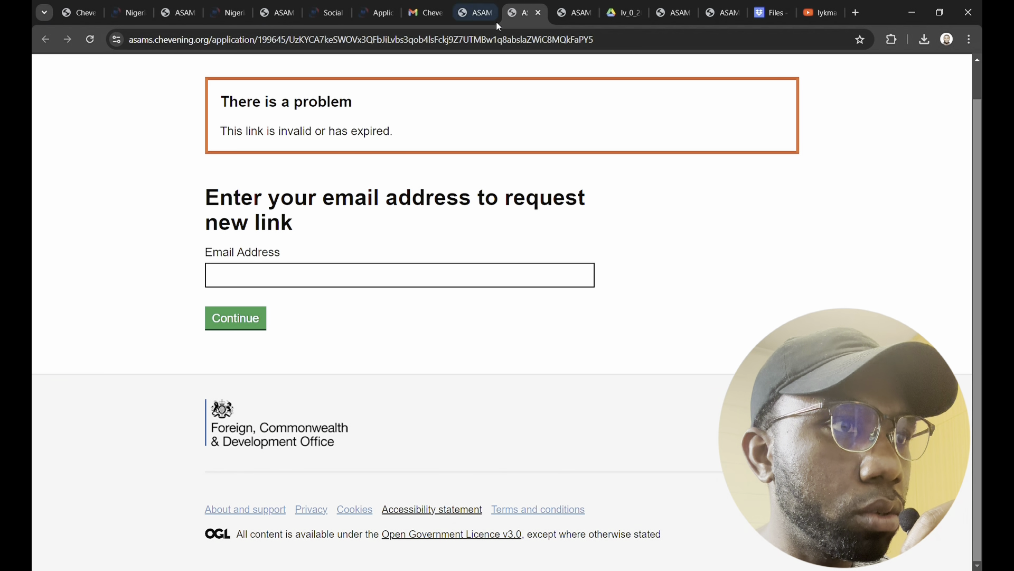
pyautogui.click(476, 14)
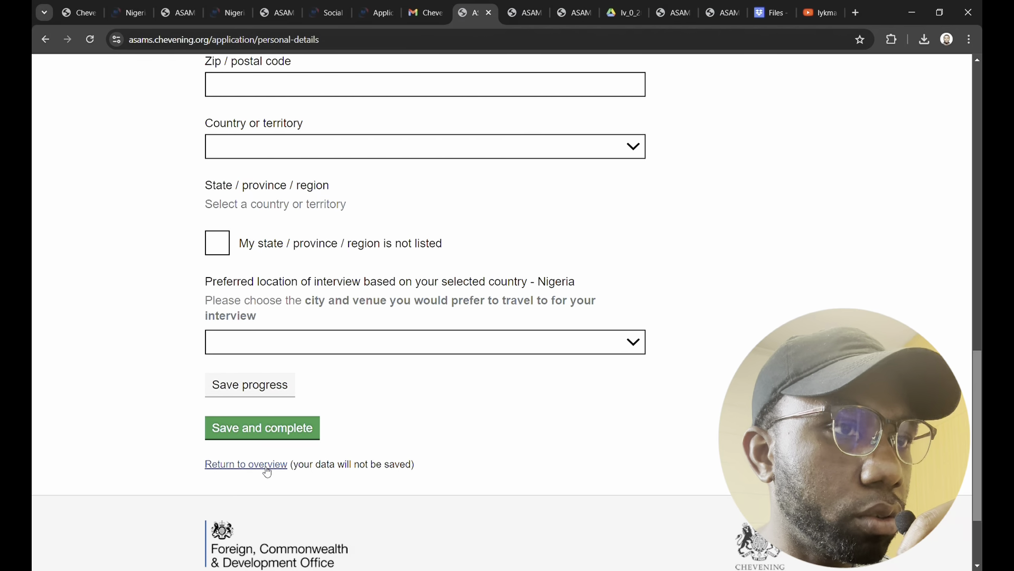
pyautogui.click(266, 466)
# Step: Open Referees, check the empty first and second referee rows, and return to the overview
pyautogui.scroll(-3, 497, 426)
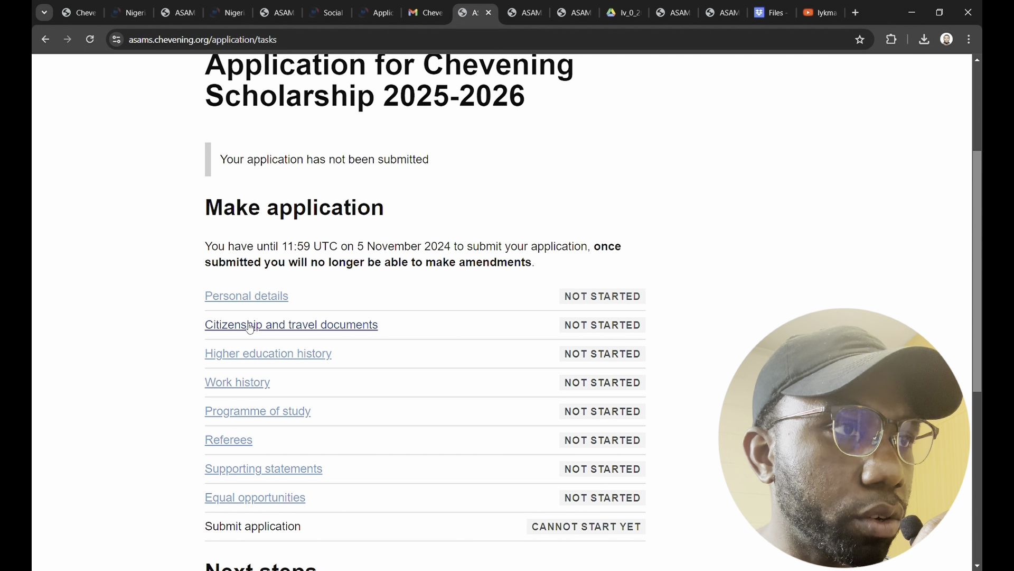
pyautogui.scroll(-3, 328, 329)
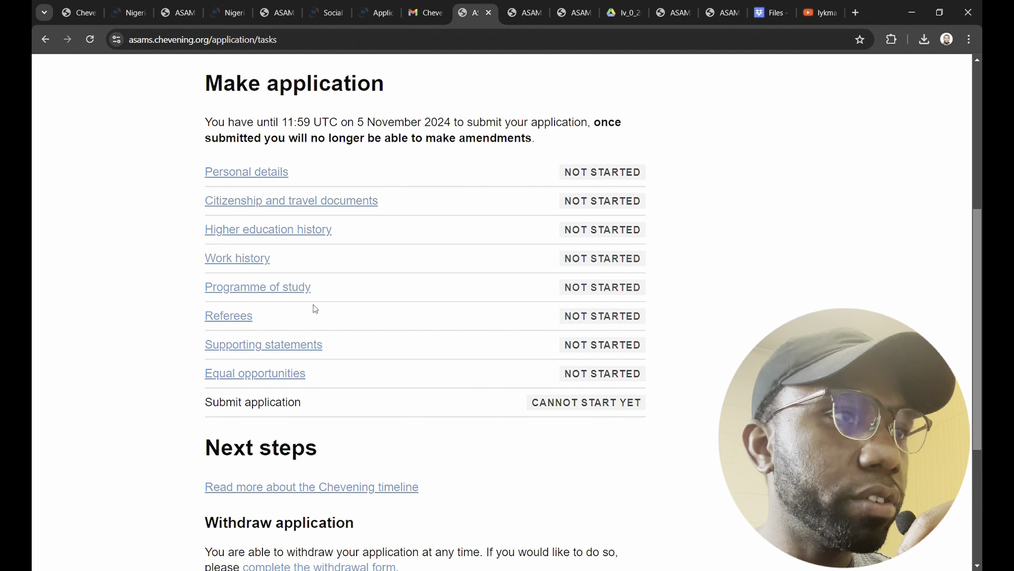
pyautogui.click(238, 317)
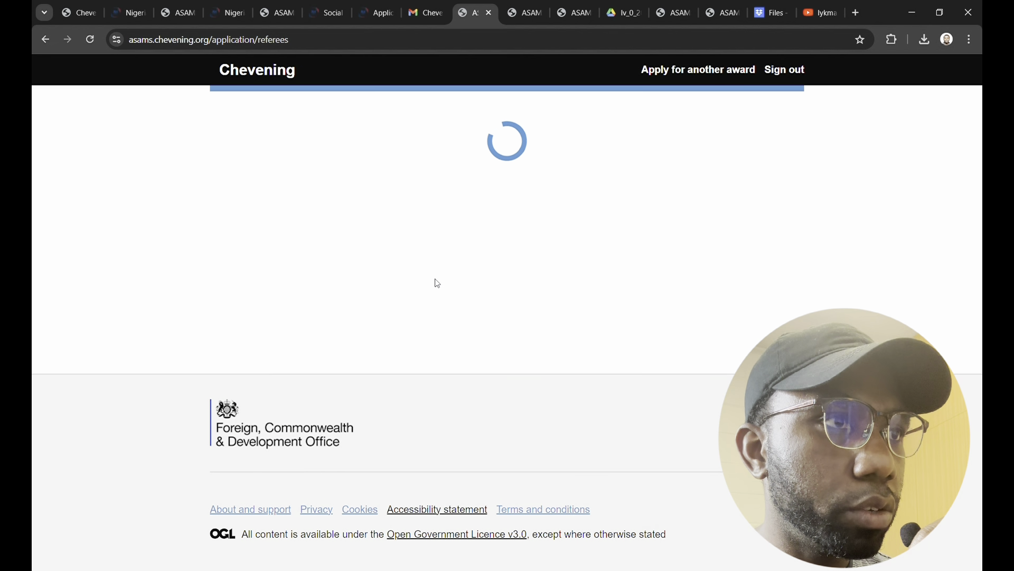
pyautogui.scroll(-7, 438, 284)
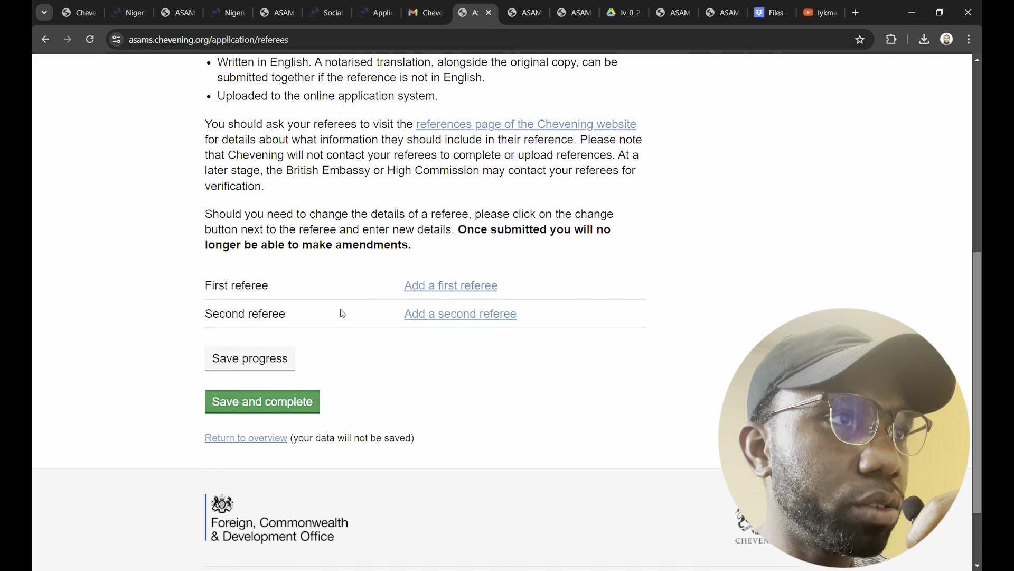
pyautogui.scroll(7, 341, 317)
pyautogui.scroll(-10, 345, 244)
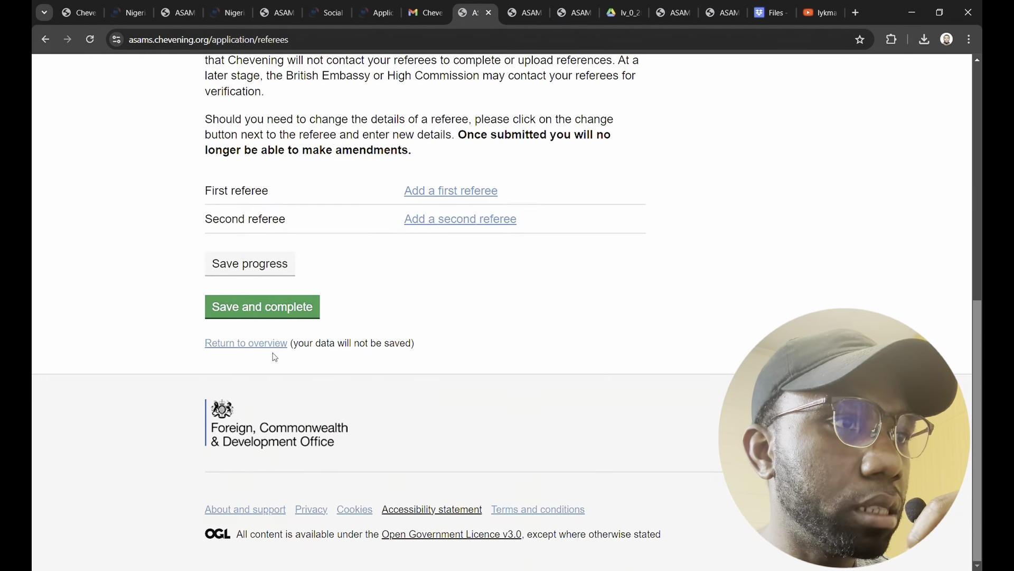
pyautogui.click(269, 344)
pyautogui.scroll(-7, 591, 368)
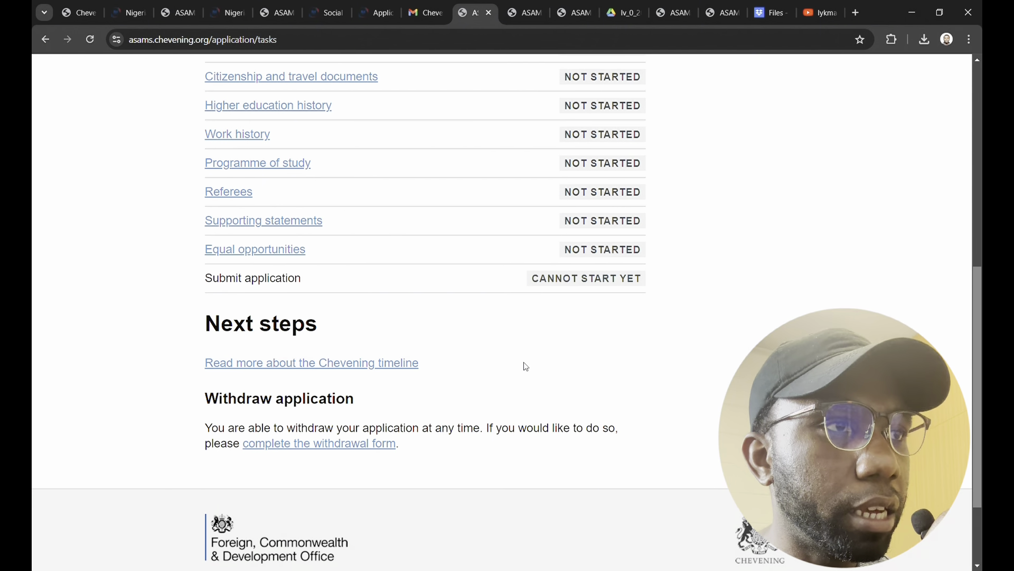
pyautogui.scroll(-2, 290, 372)
pyautogui.scroll(1, 317, 322)
pyautogui.scroll(3, 360, 288)
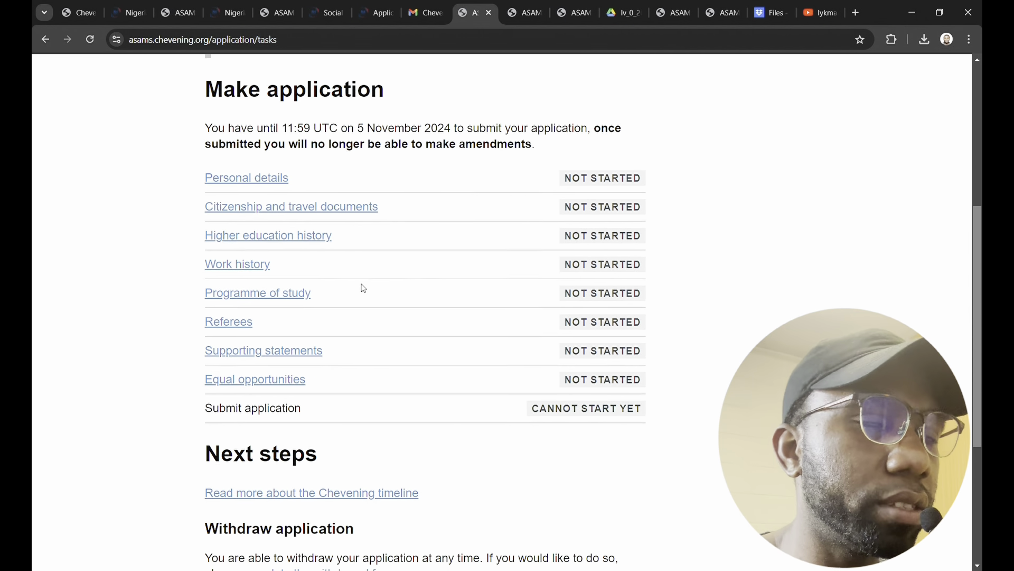
pyautogui.scroll(-3, 360, 286)
pyautogui.scroll(4, 361, 288)
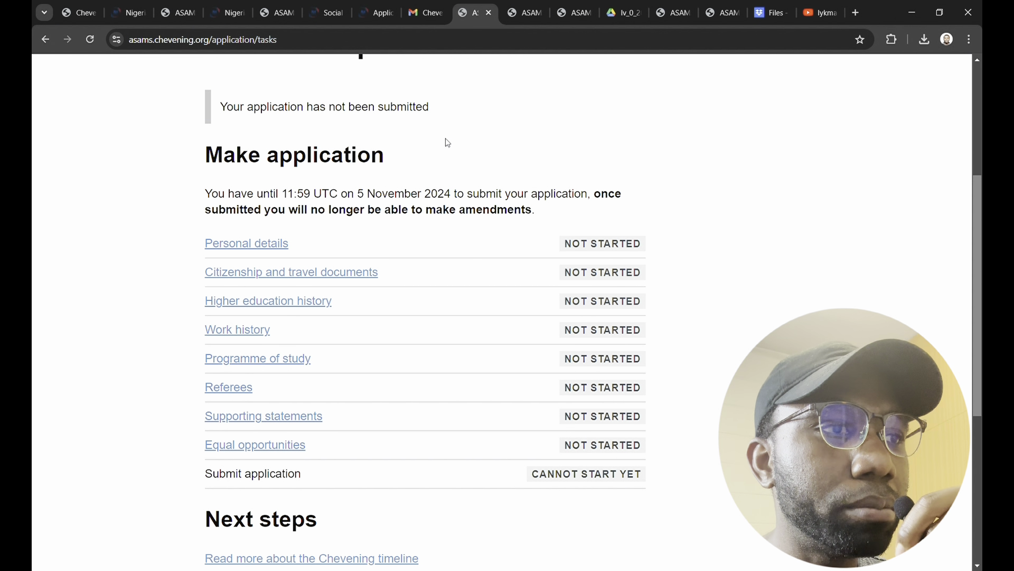
pyautogui.scroll(5, 455, 242)
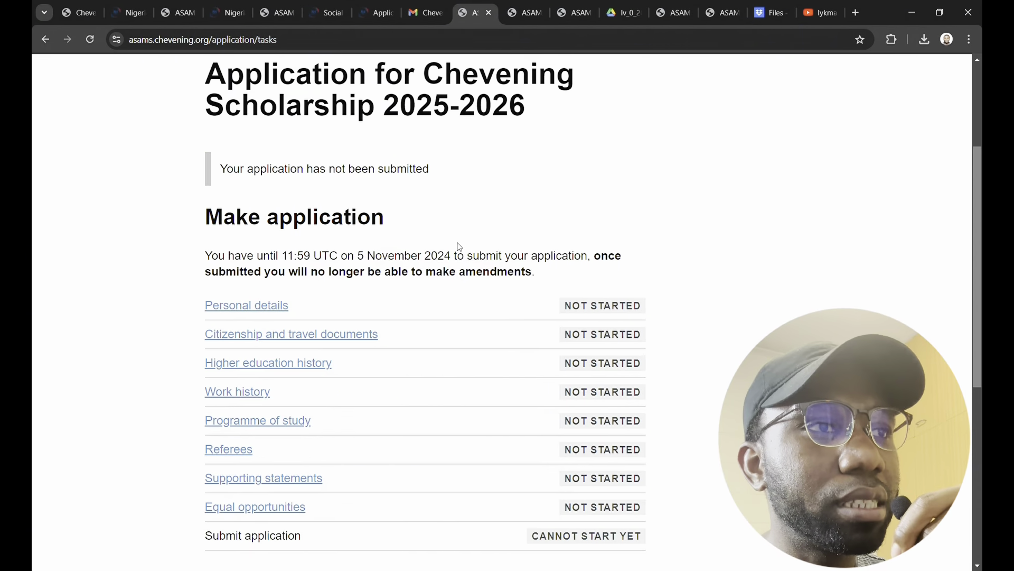
pyautogui.scroll(-10, 457, 245)
pyautogui.scroll(10, 464, 256)
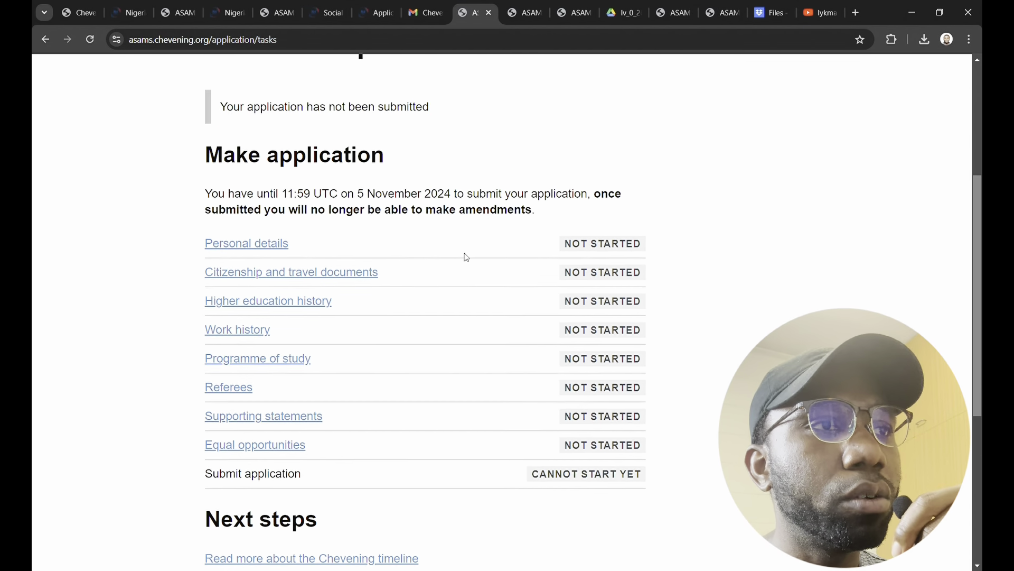
pyautogui.scroll(-5, 267, 206)
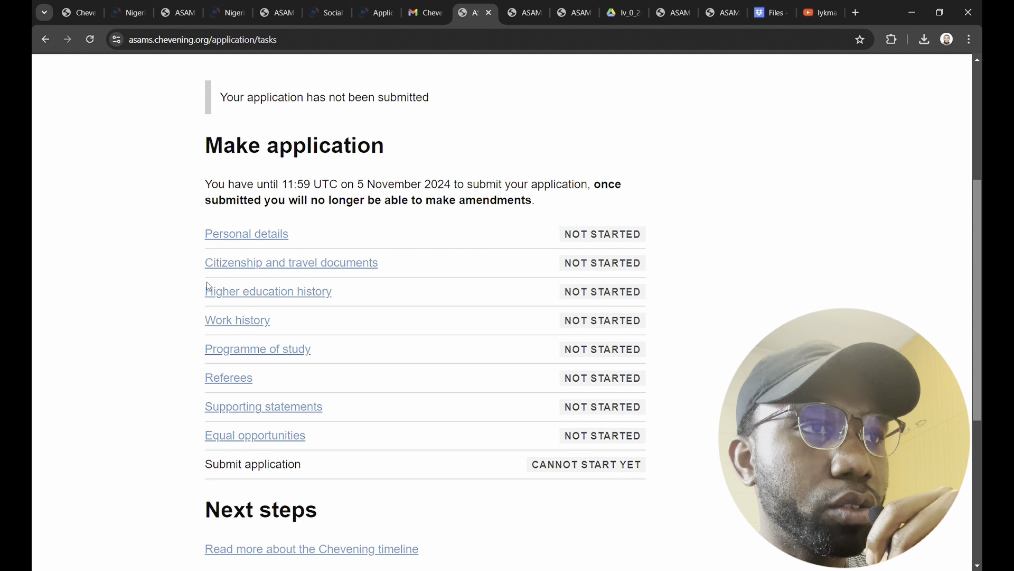
pyautogui.scroll(-6, 209, 287)
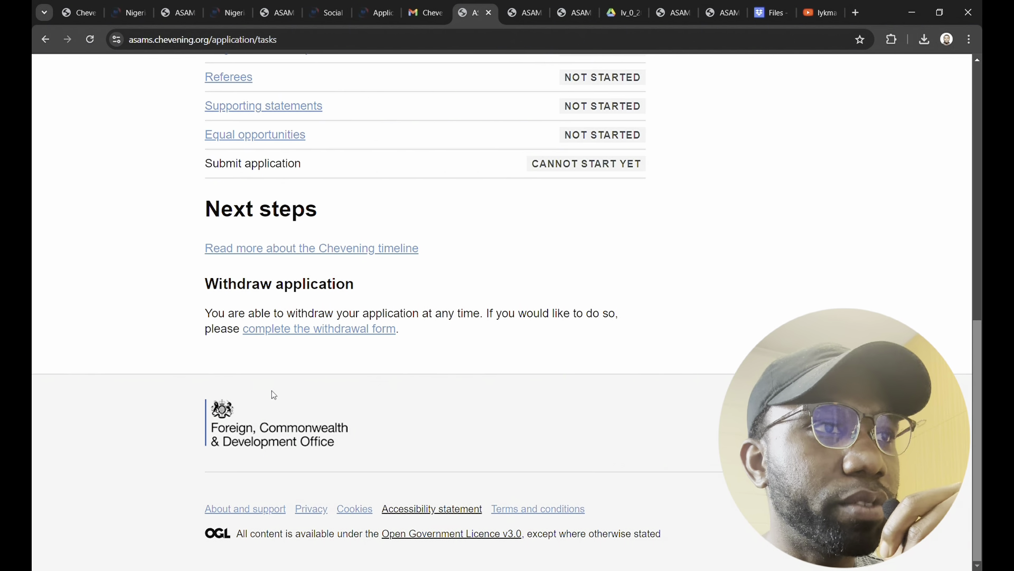
pyautogui.scroll(11, 271, 390)
pyautogui.scroll(1, 292, 213)
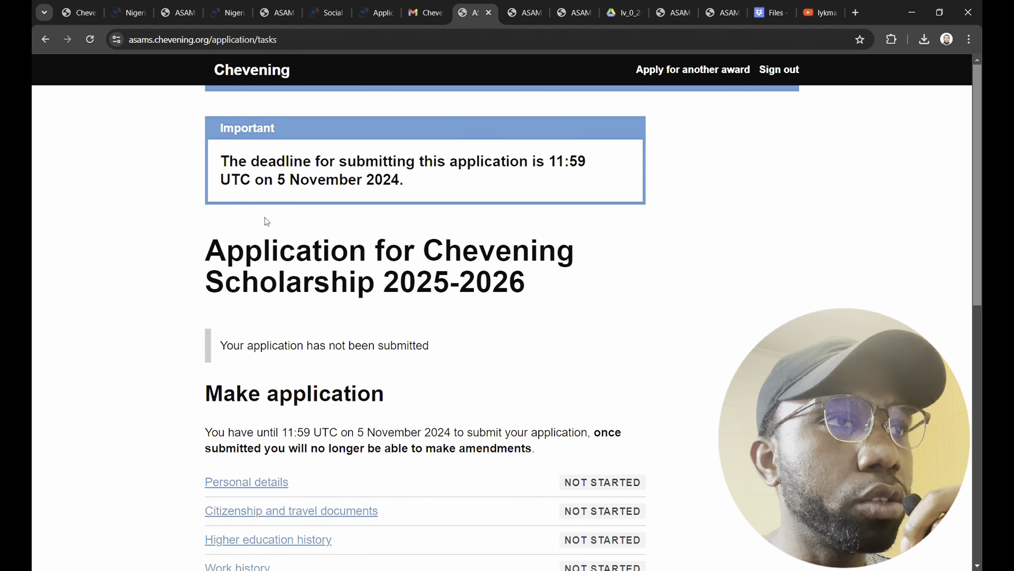